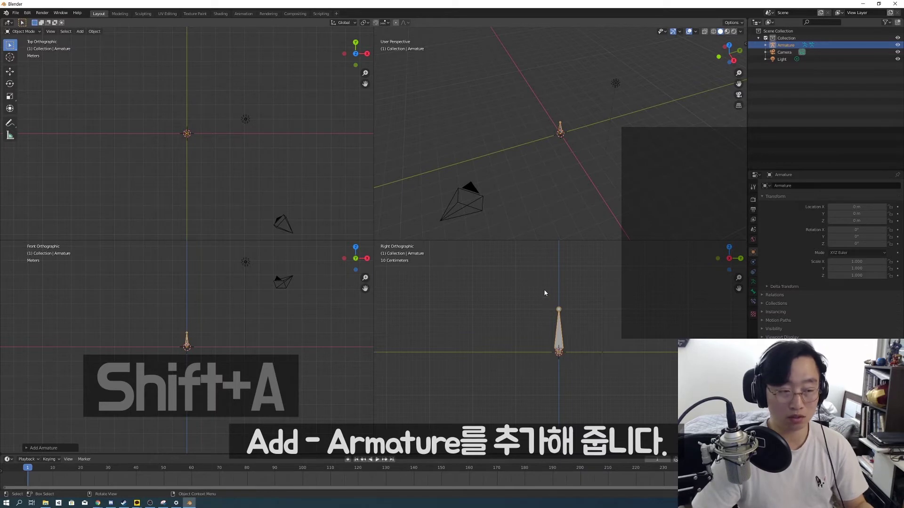
# Enter Edit Mode on the armature and extrude a second bone about 1 m straight up along Z
pyautogui.press('Tab')
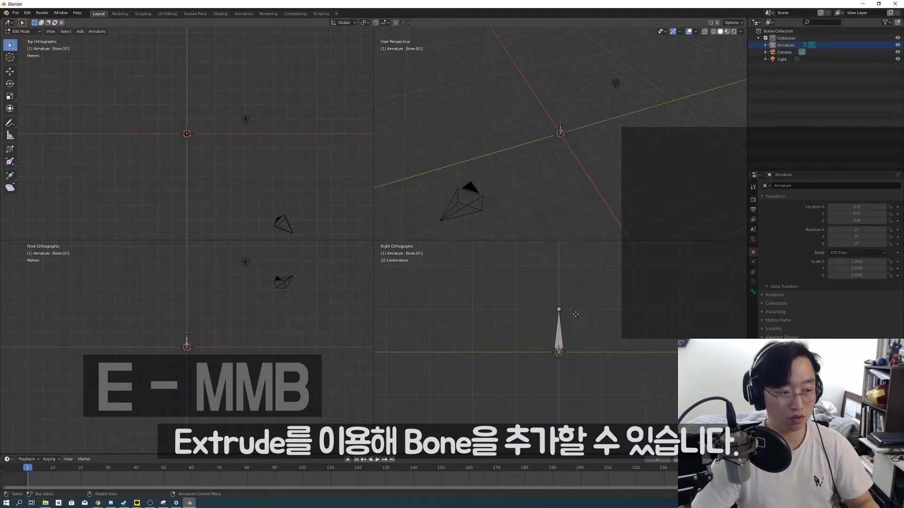
pyautogui.press('e')
pyautogui.middleClick(642, 290)
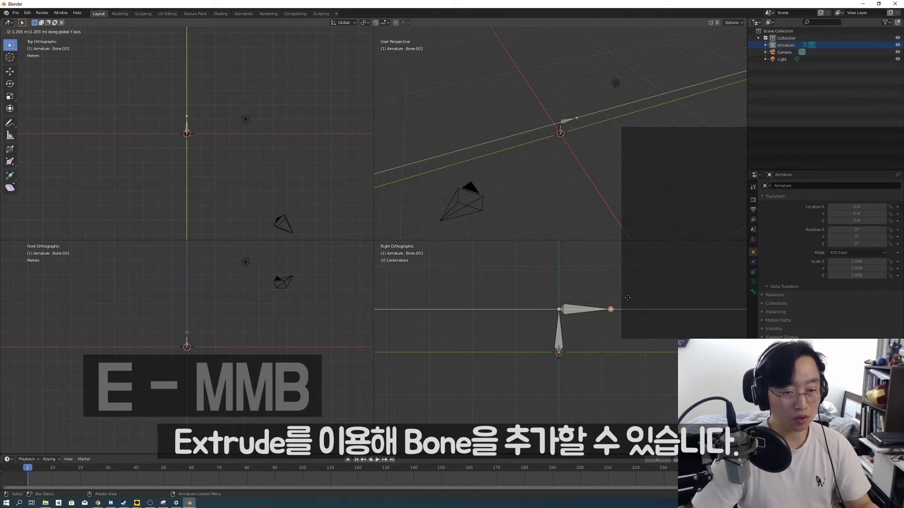
pyautogui.middleClick(628, 298)
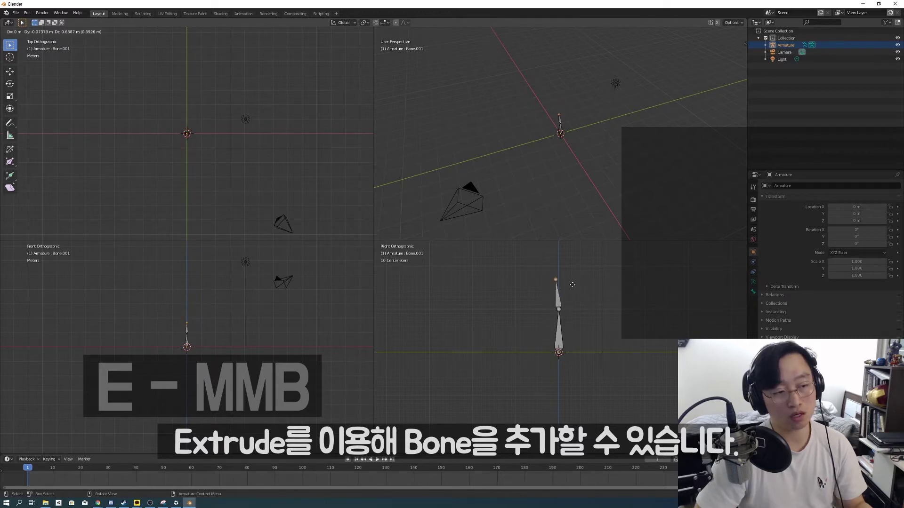
pyautogui.middleClick(575, 277)
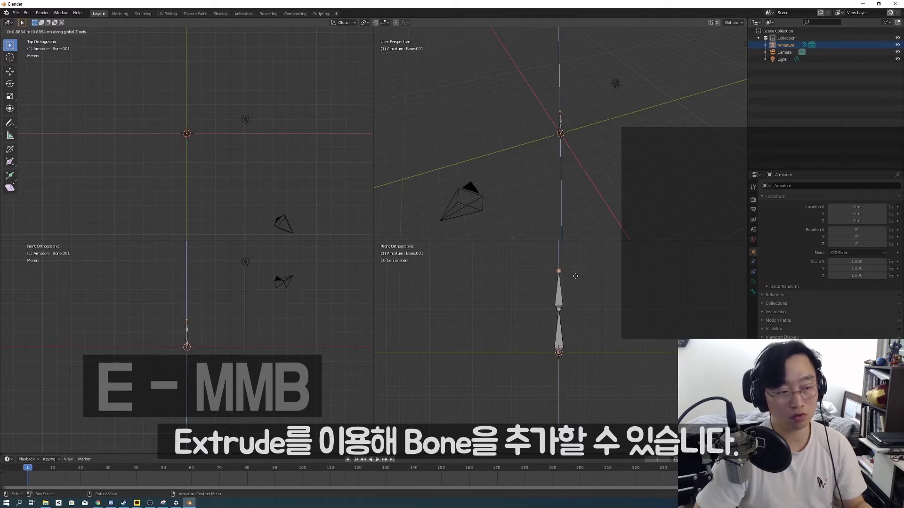
pyautogui.click(583, 271)
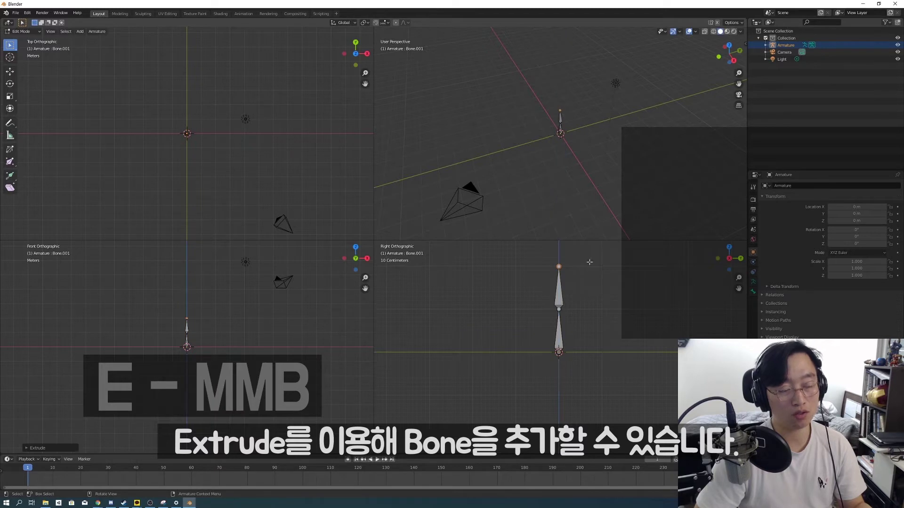
# Extrude a third bone about 1 m straight up along Z from the chain's top joint
pyautogui.keyDown('shift'); pyautogui.moveTo(595, 269); pyautogui.dragTo(595, 377, button='middle'); pyautogui.keyUp('shift')
pyautogui.press('e')
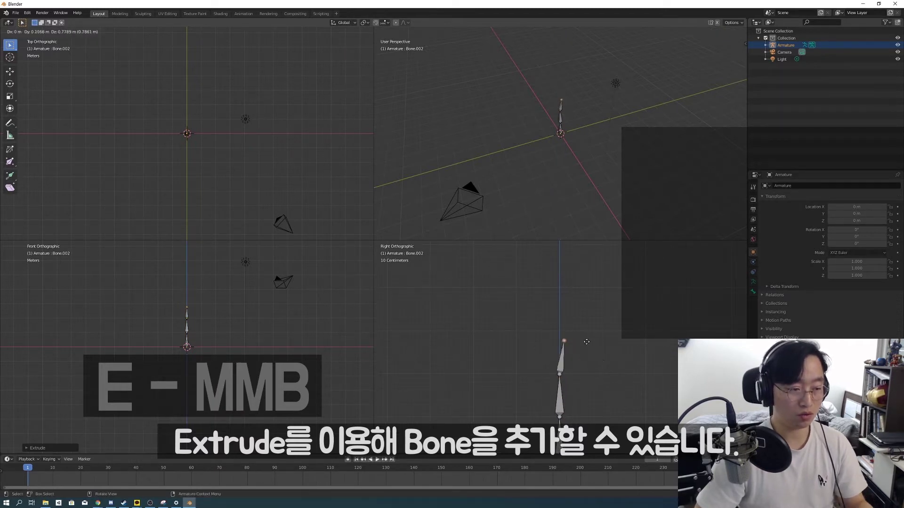
pyautogui.middleClick(584, 332)
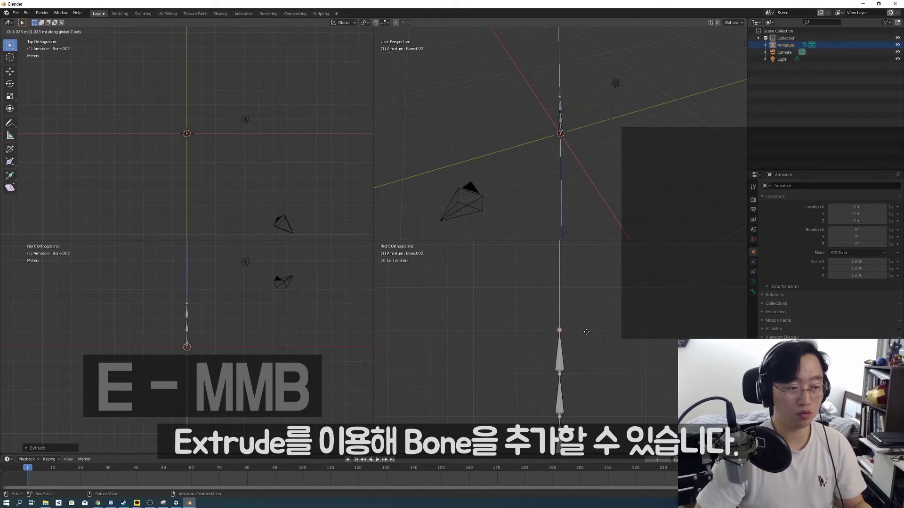
pyautogui.click(587, 333)
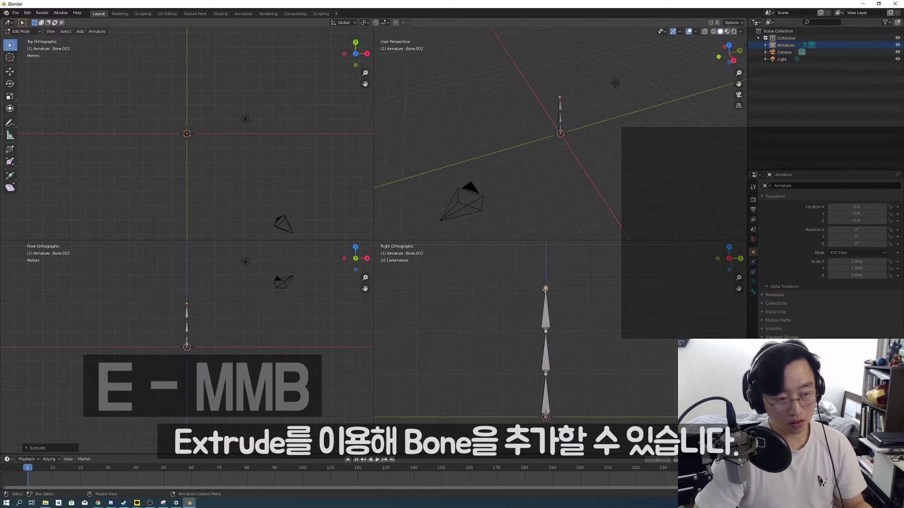
# Extrude a fourth bone upward along Z, and from its tip a longer head bone slanting forward and down
pyautogui.scroll(5, 562, 295)
pyautogui.keyDown('shift'); pyautogui.moveTo(575, 327); pyautogui.dragTo(634, 434, button='middle'); pyautogui.keyUp('shift')
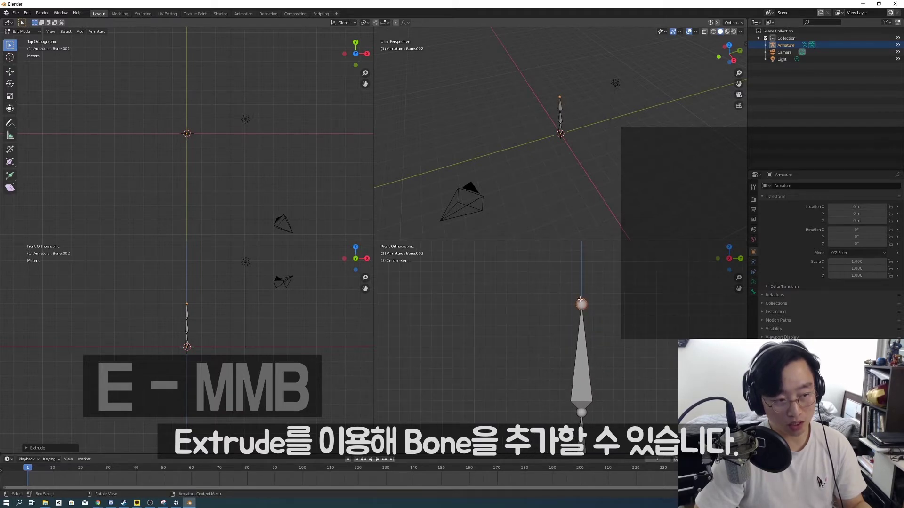
pyautogui.scroll(-6, 589, 320)
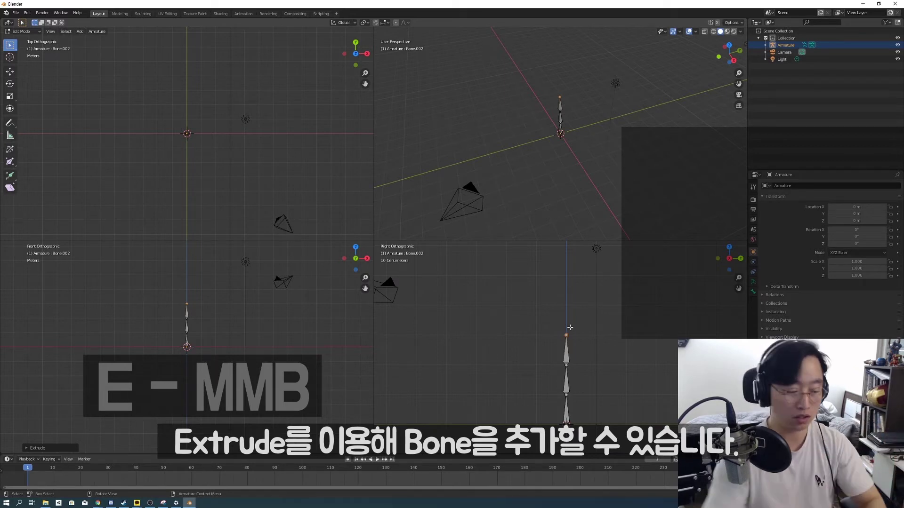
pyautogui.press('e')
pyautogui.middleClick(608, 297)
pyautogui.click(625, 291)
pyautogui.press('e')
pyautogui.click(579, 323)
pyautogui.scroll(3, 641, 373)
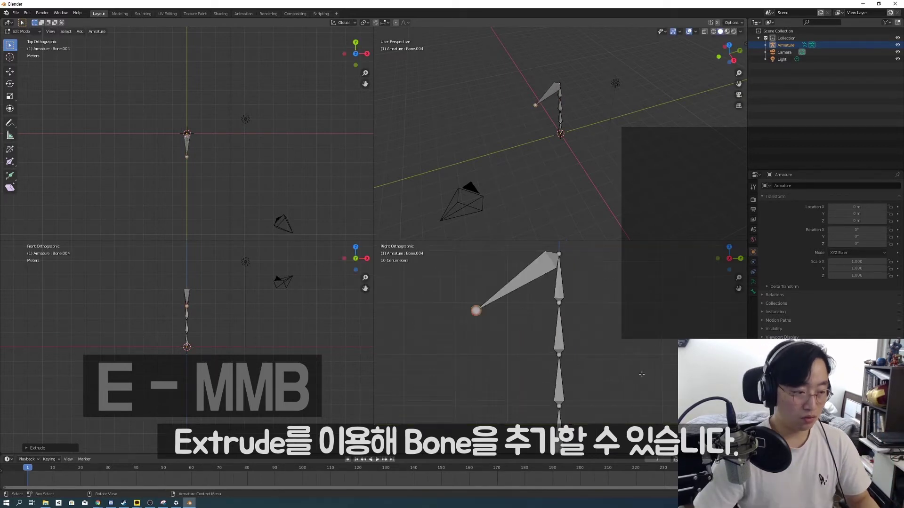
pyautogui.scroll(-2, 641, 375)
pyautogui.scroll(1, 607, 376)
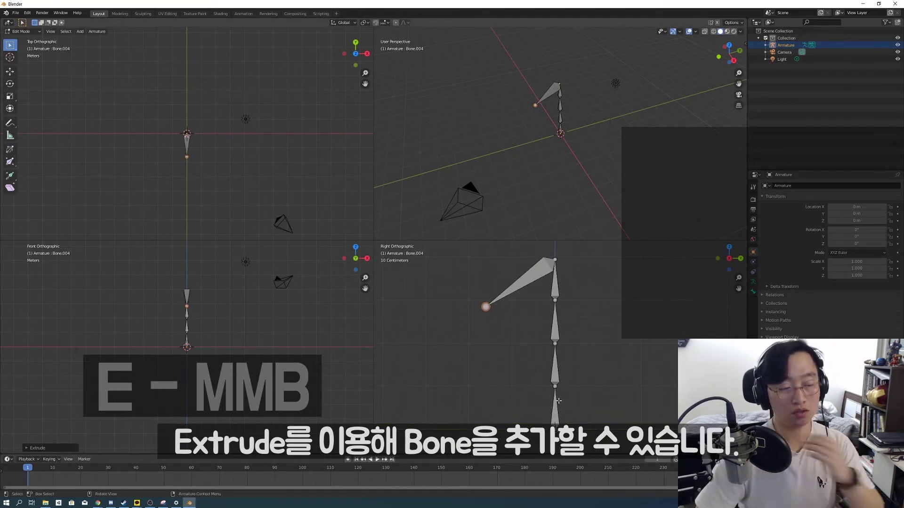
# Select the joints at the tops of the first and third bones and extrude a bone about 1 m backward along Y from each
pyautogui.click(539, 295)
pyautogui.moveTo(539, 294); pyautogui.dragTo(586, 310)
pyautogui.moveTo(513, 289); pyautogui.dragTo(604, 313)
pyautogui.moveTo(525, 316); pyautogui.dragTo(587, 424)
pyautogui.moveTo(536, 329); pyautogui.dragTo(604, 399)
pyautogui.moveTo(544, 299); pyautogui.dragTo(572, 312)
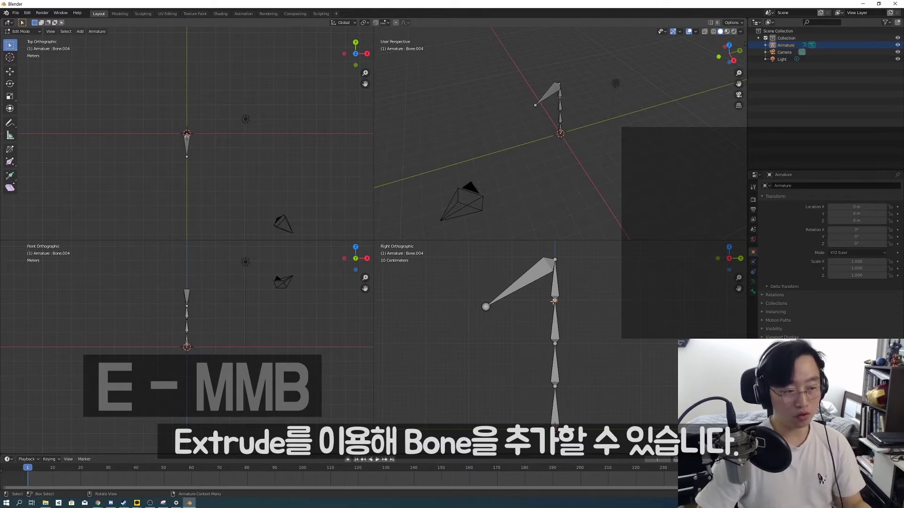
pyautogui.moveTo(546, 382)
pyautogui.keyDown('shift'); pyautogui.mouseDown()
pyautogui.moveTo(589, 397)
pyautogui.moveTo(577, 387)
pyautogui.mouseUp(); pyautogui.keyUp('shift')
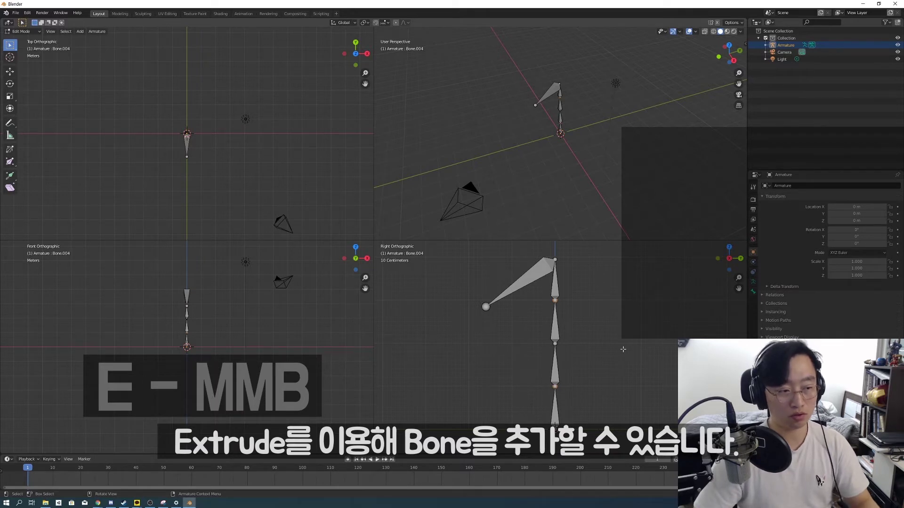
pyautogui.press('e')
pyautogui.middleClick(701, 350)
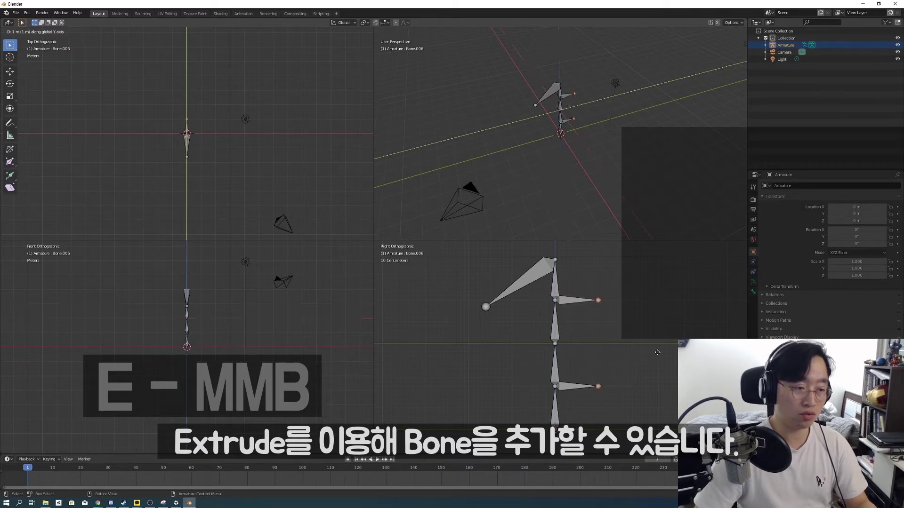
pyautogui.click(658, 352)
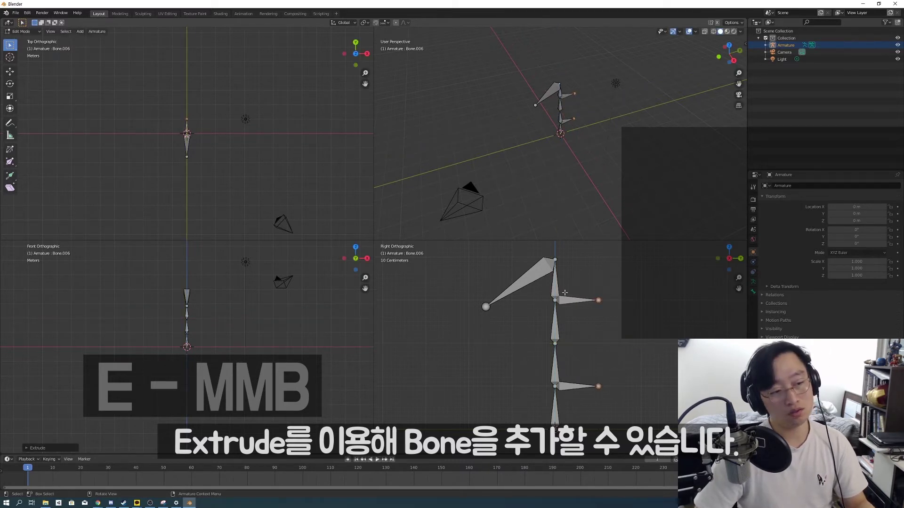
# Select the two horizontal bones, expand the armature's bone hierarchy, and clear the parent of both bones
pyautogui.moveTo(556, 280); pyautogui.dragTo(595, 399)
pyautogui.moveTo(568, 287); pyautogui.dragTo(582, 399)
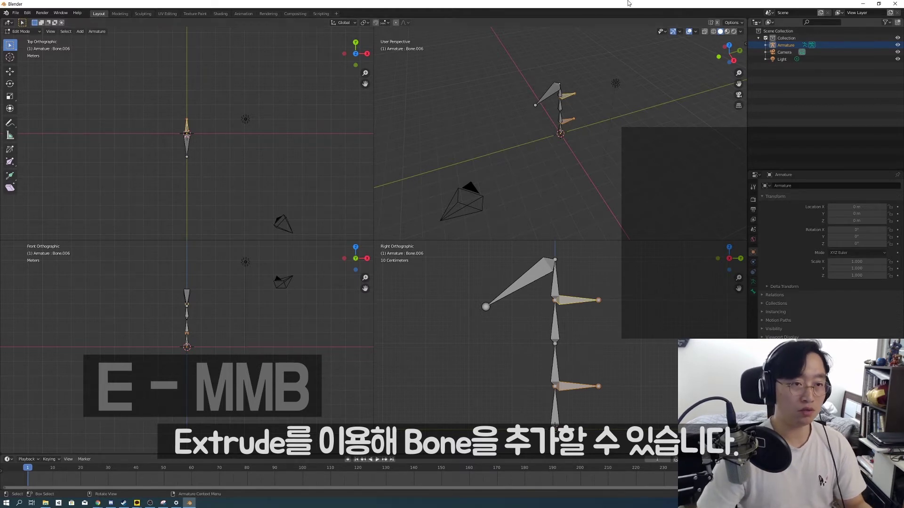
pyautogui.click(766, 45)
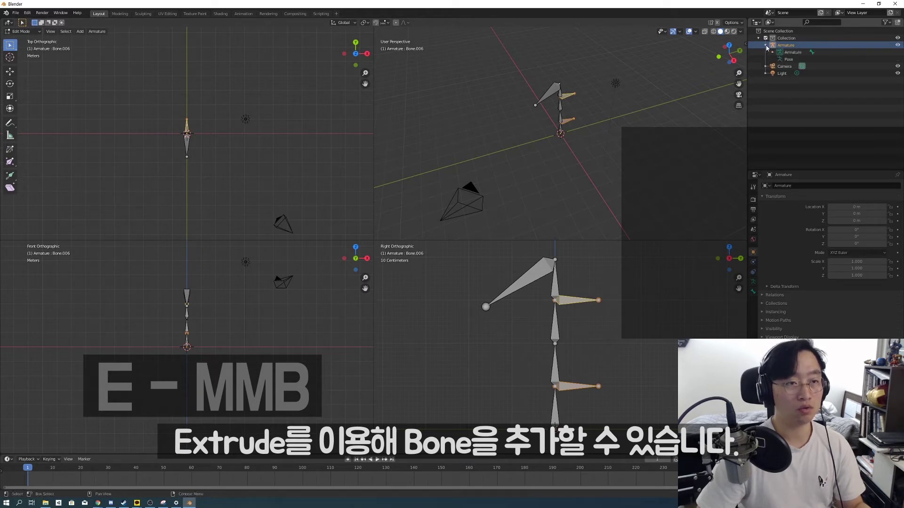
pyautogui.click(766, 45)
pyautogui.keyDown('shift'); pyautogui.click(766, 46); pyautogui.keyUp('shift')
pyautogui.keyDown('shift'); pyautogui.click(579, 387); pyautogui.keyUp('shift')
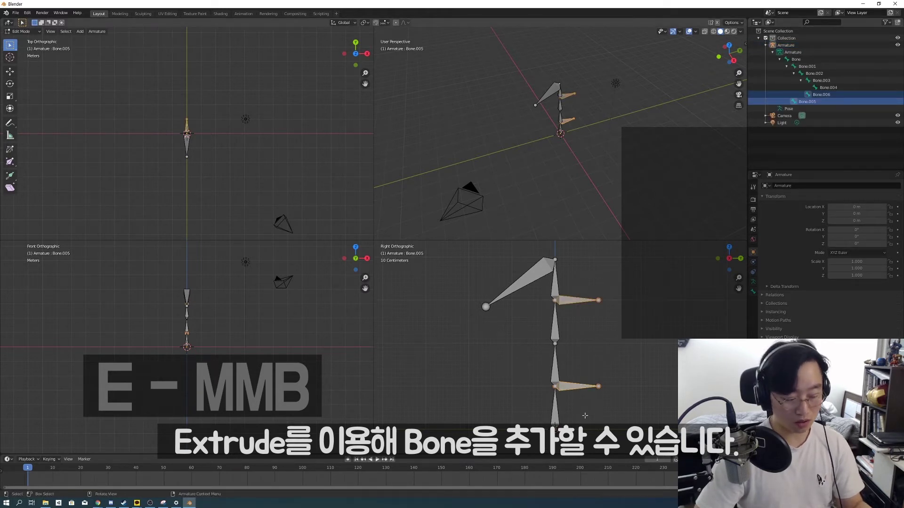
pyautogui.hotkey('alt', 'p')
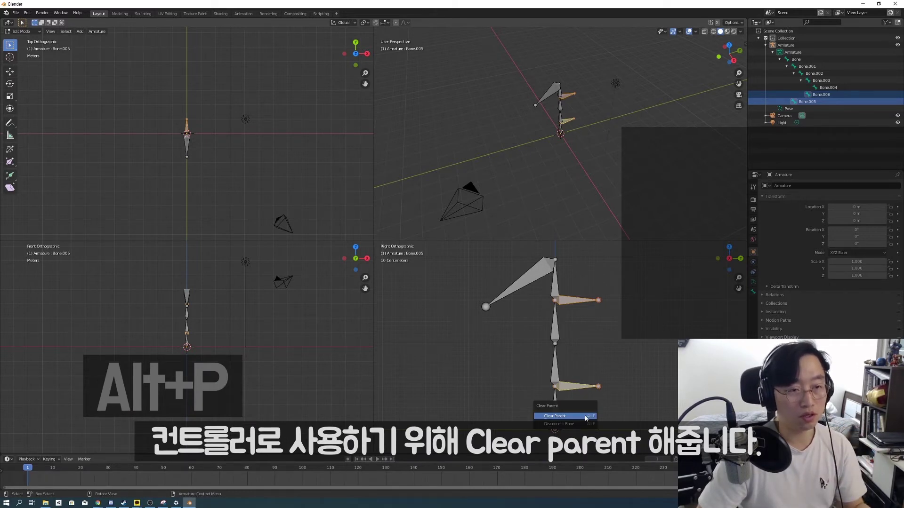
pyautogui.click(586, 419)
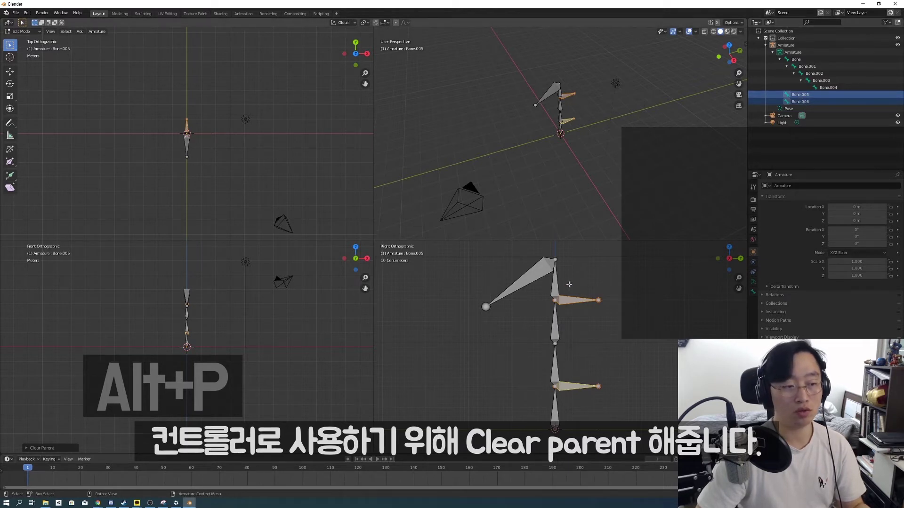
# Rename the upper horizontal bone as IK_Ctrl
pyautogui.click(575, 300)
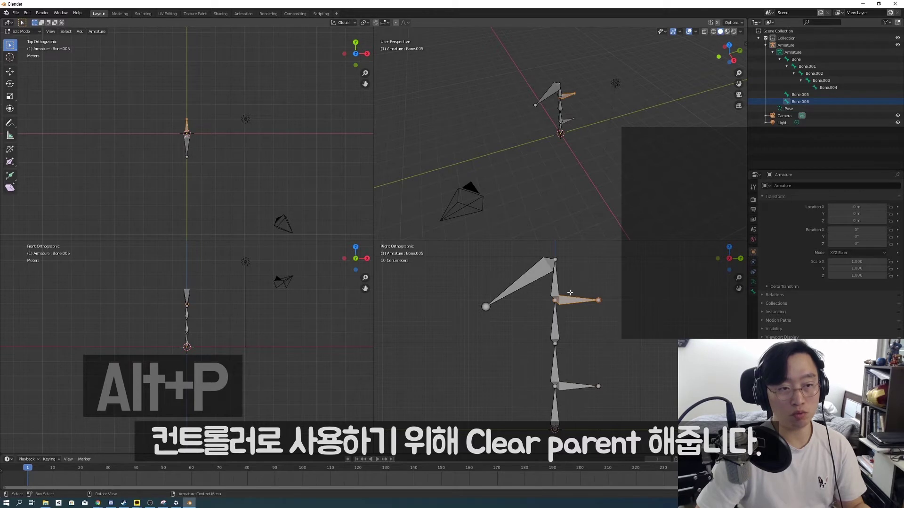
pyautogui.click(753, 292)
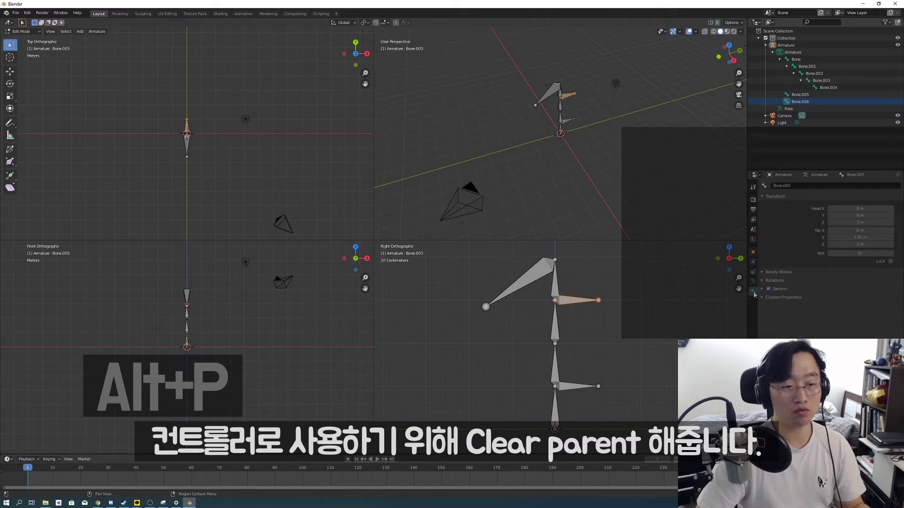
pyautogui.click(800, 101)
pyautogui.click(789, 187)
pyautogui.write('IK_Ctrl')
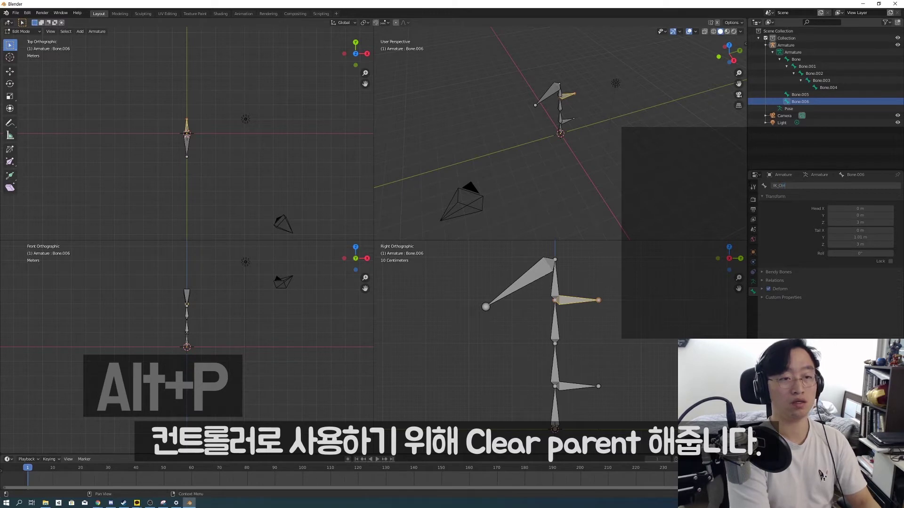
pyautogui.press('Return')
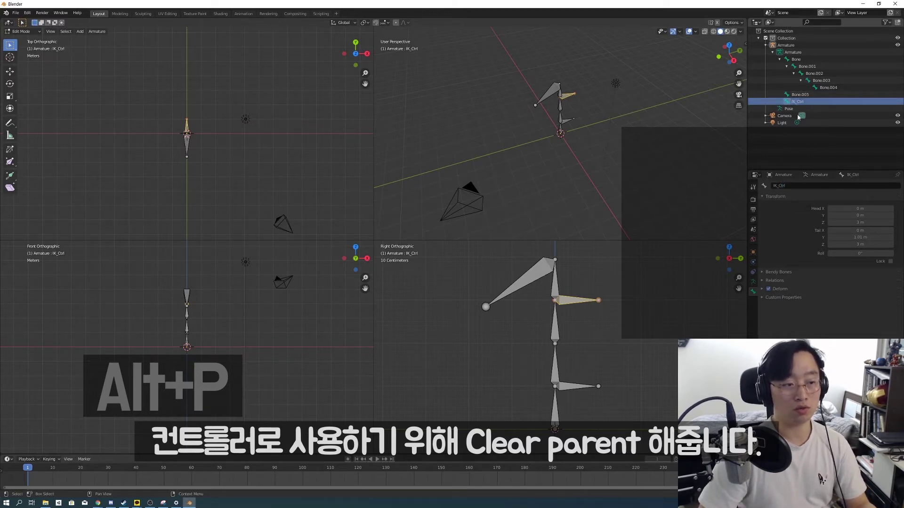
# Rename the lower horizontal bone as pole and move it along Y about one bone length away from the chain
pyautogui.click(577, 387)
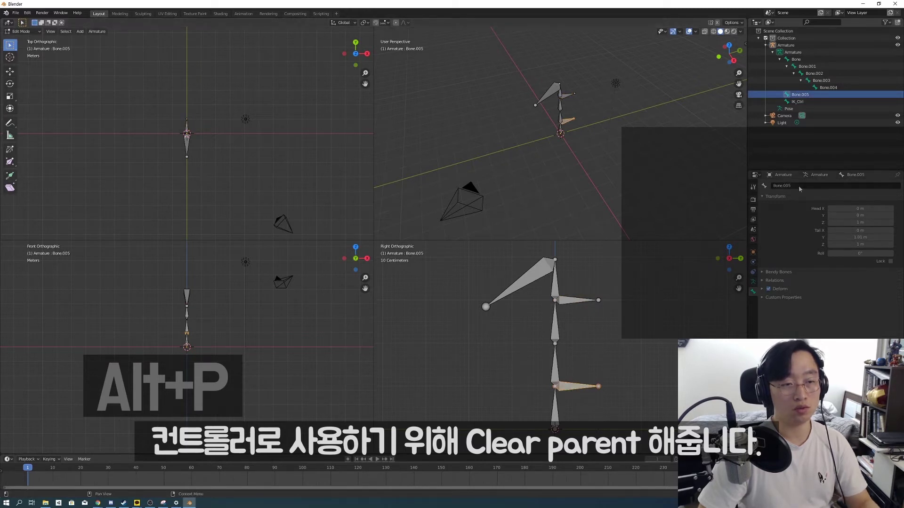
pyautogui.write('pole')
pyautogui.press('Return')
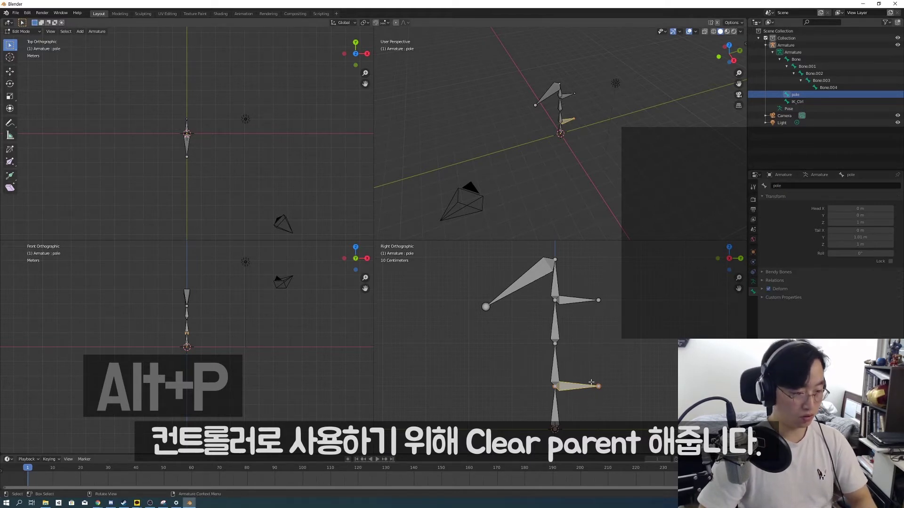
pyautogui.press('g')
pyautogui.press('y')
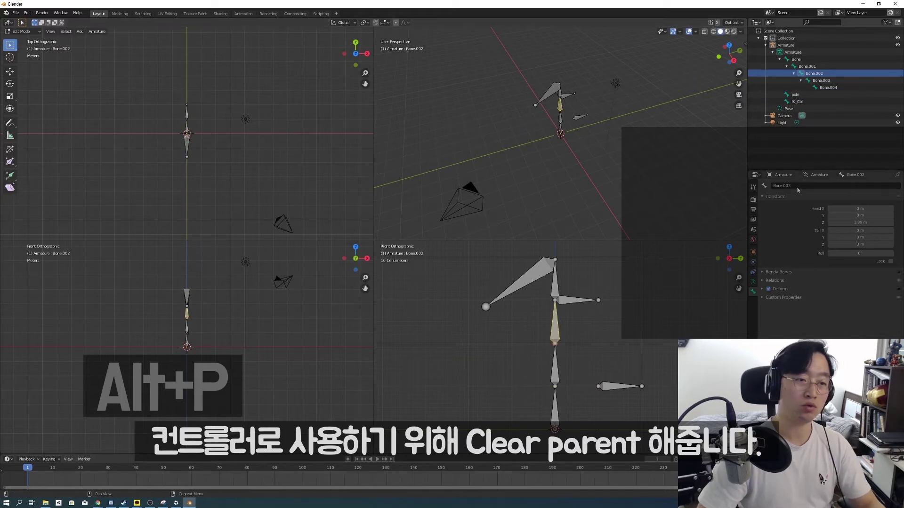
# Rename the third bone of the vertical chain as Neck and the slanted end bone as Head
pyautogui.click(798, 188)
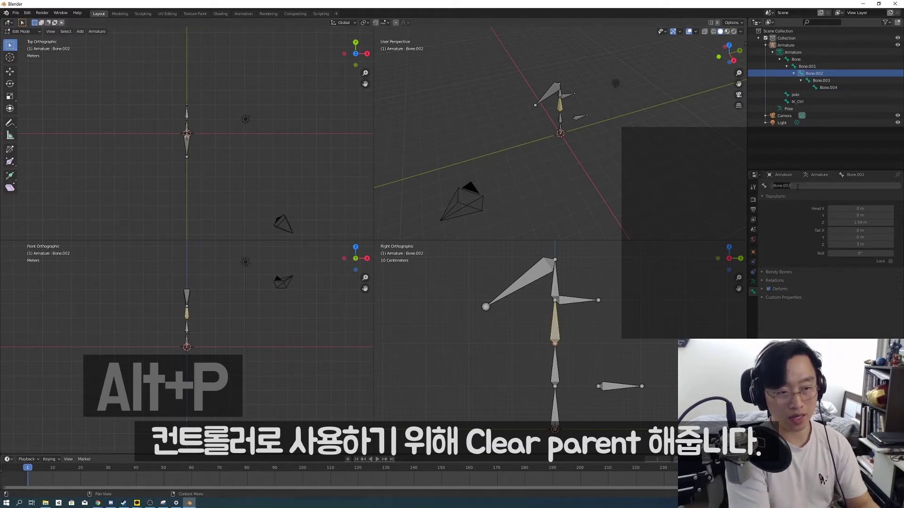
pyautogui.write('Neck')
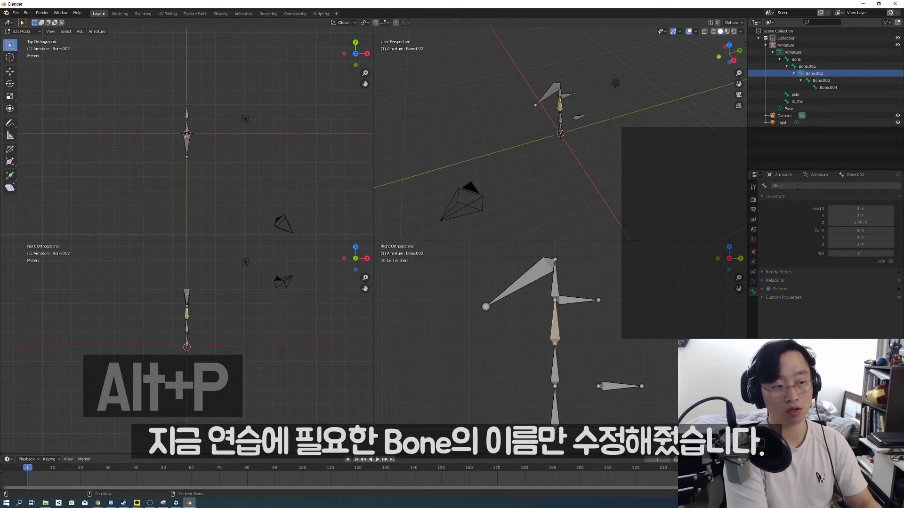
pyautogui.press('Return')
pyautogui.click(544, 270)
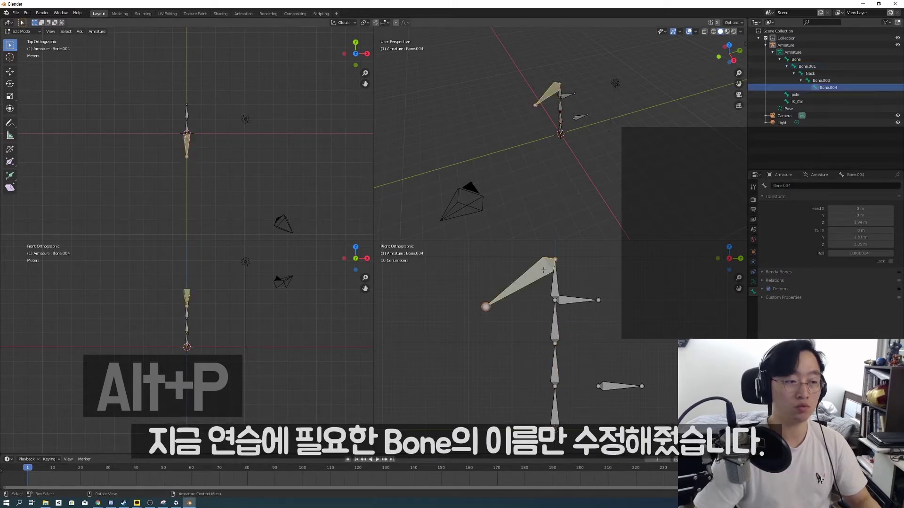
pyautogui.click(799, 186)
pyautogui.write('Head')
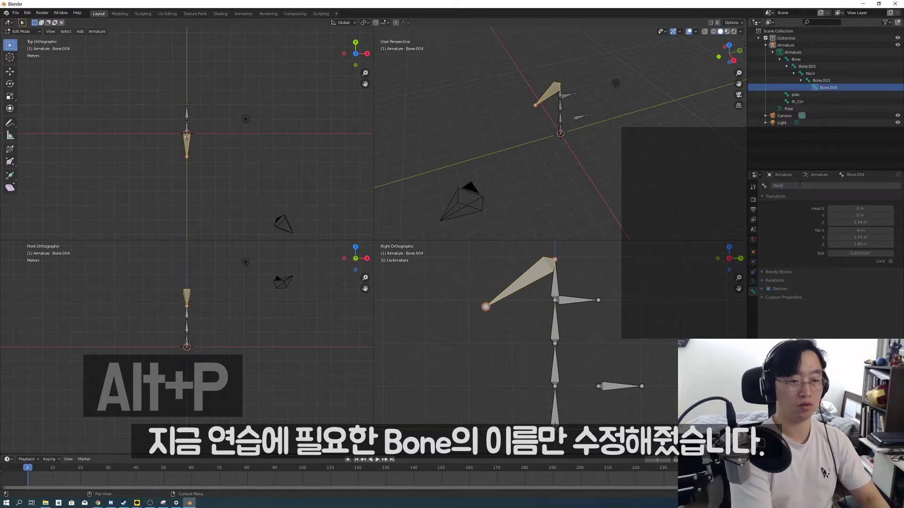
pyautogui.press('Return')
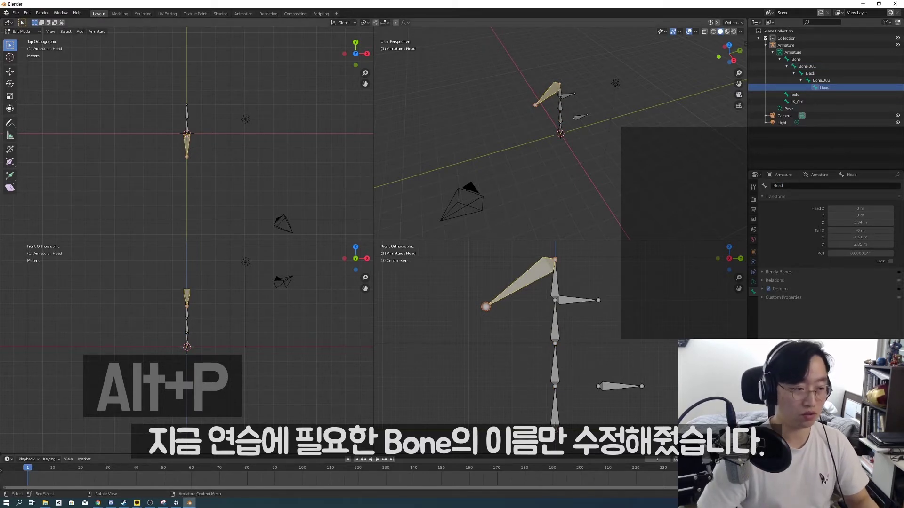
# Select the Neck bone and switch the armature to Pose Mode
pyautogui.click(559, 319)
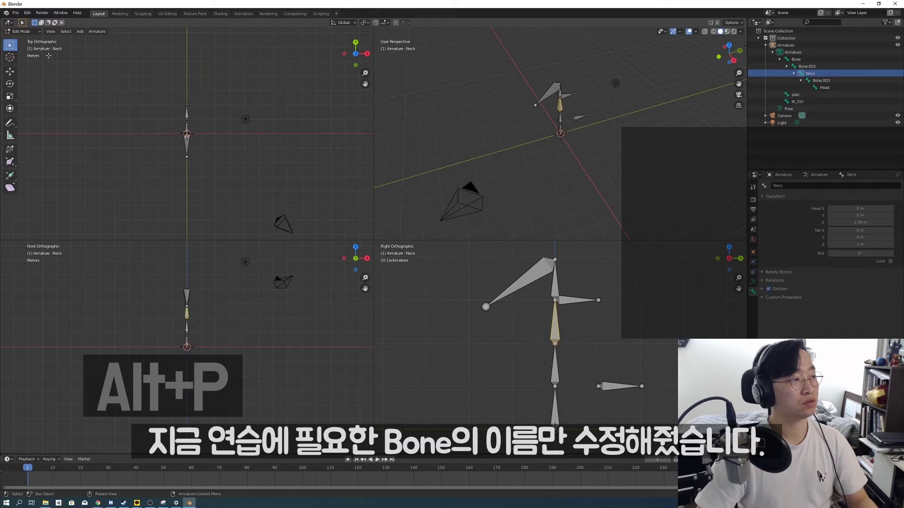
pyautogui.click(26, 32)
pyautogui.click(21, 54)
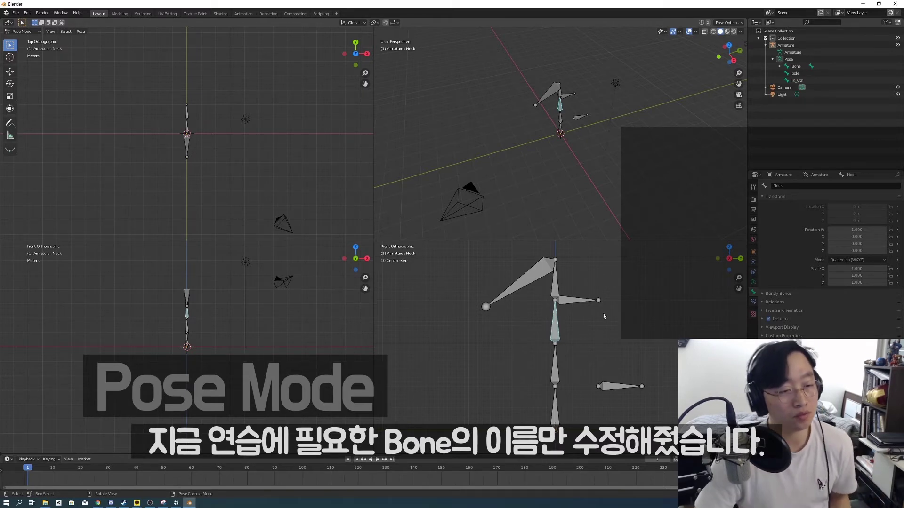
# Add an Inverse Kinematics constraint to the Neck bone with Armature as target and IK_Ctrl as target bone
pyautogui.click(753, 302)
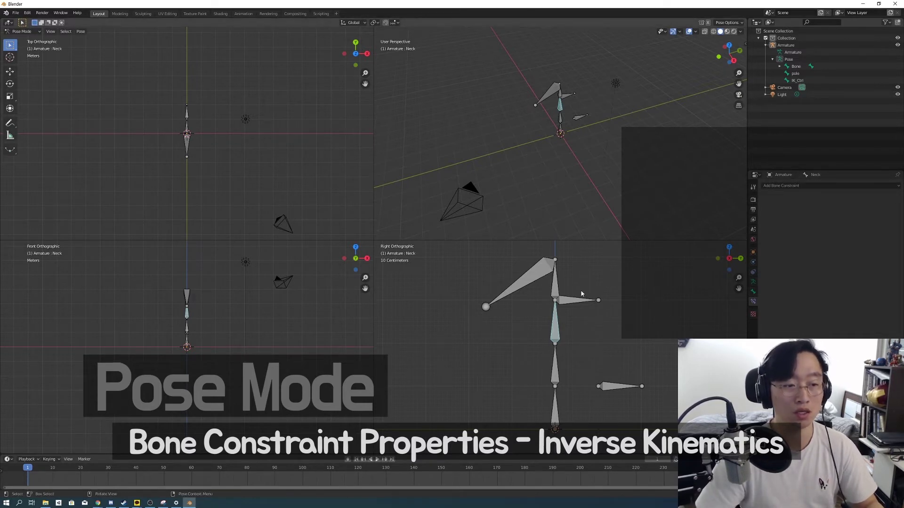
pyautogui.click(829, 186)
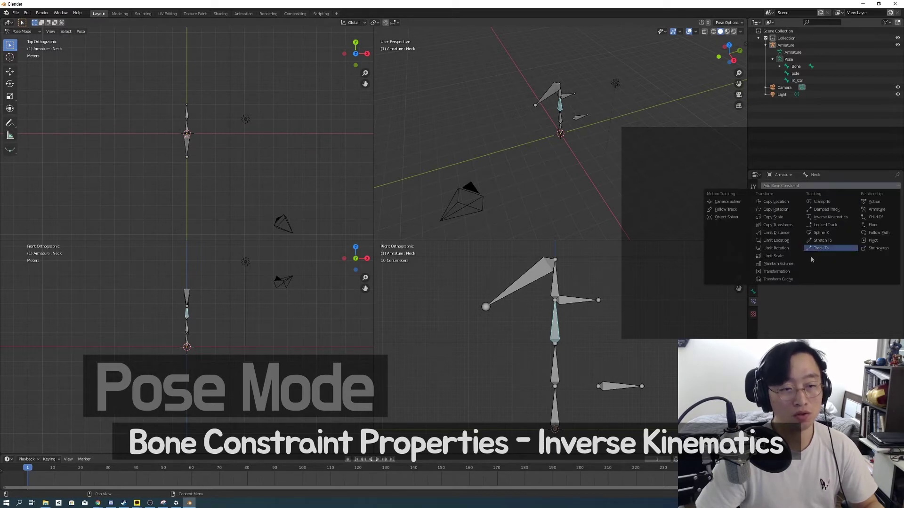
pyautogui.click(838, 219)
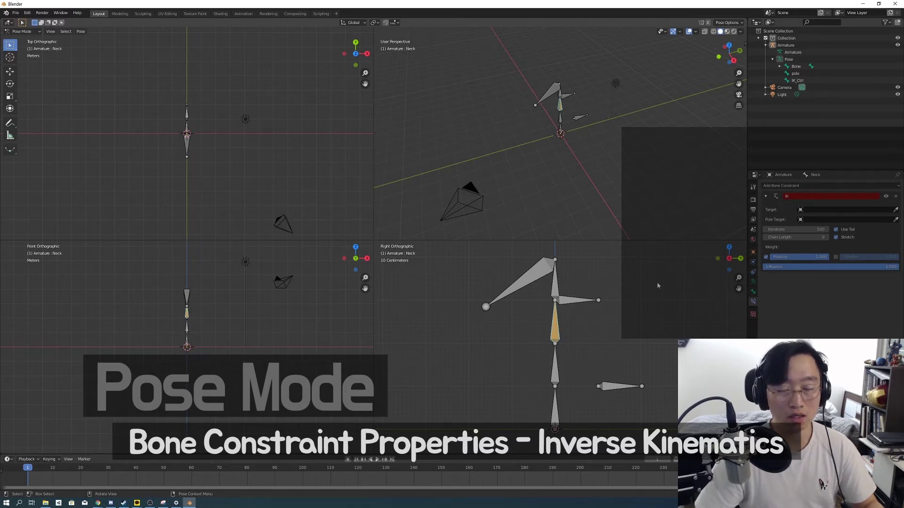
pyautogui.click(896, 210)
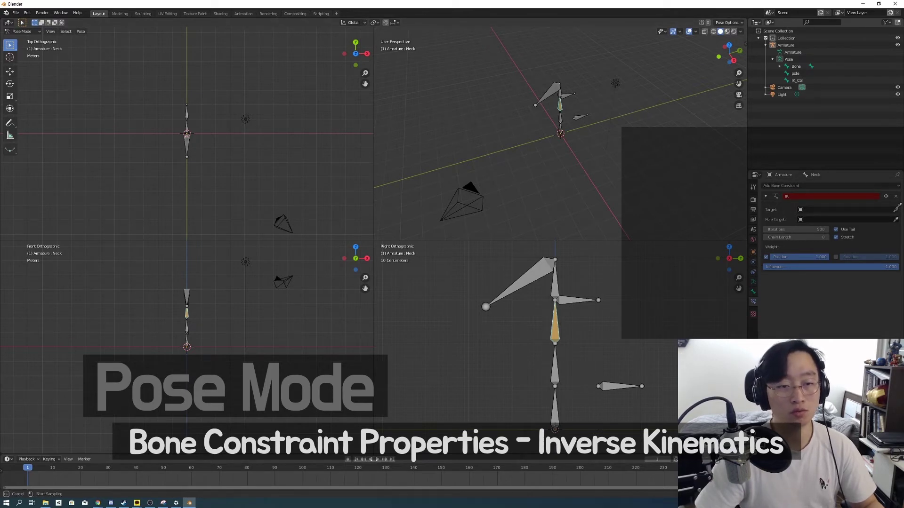
pyautogui.click(571, 297)
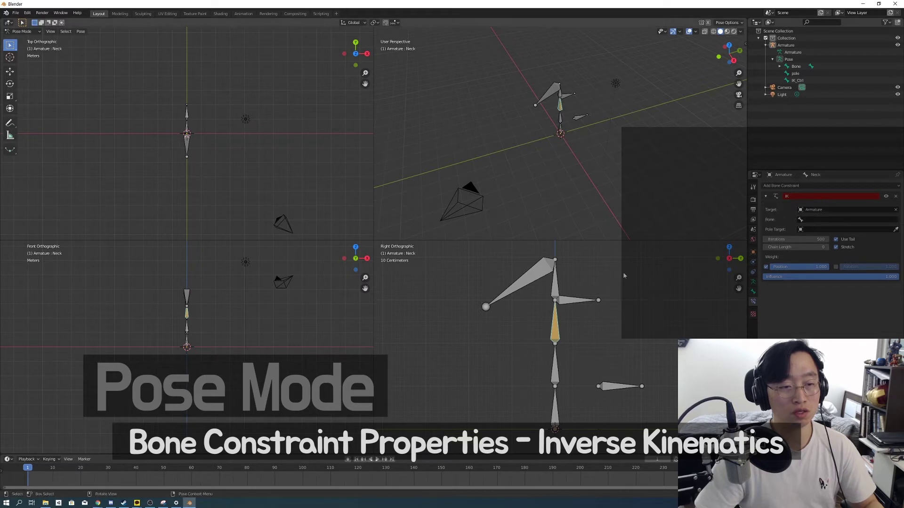
pyautogui.click(817, 220)
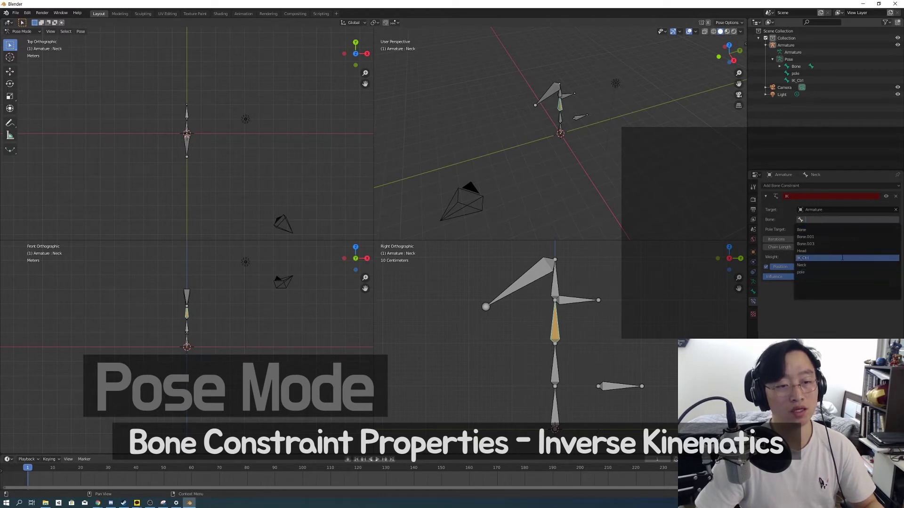
pyautogui.click(843, 258)
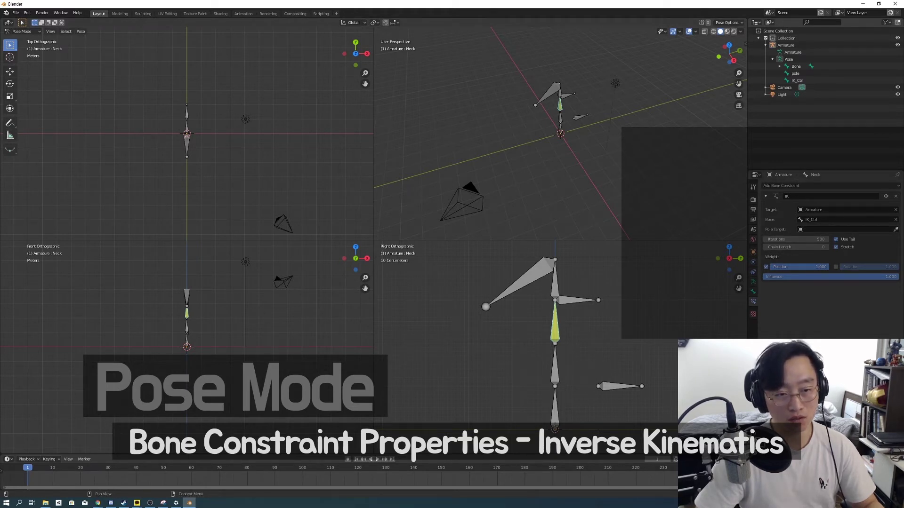
# Set the IK constraint's pole target to the Armature's pole bone and its pole angle to -90°
pyautogui.click(849, 230)
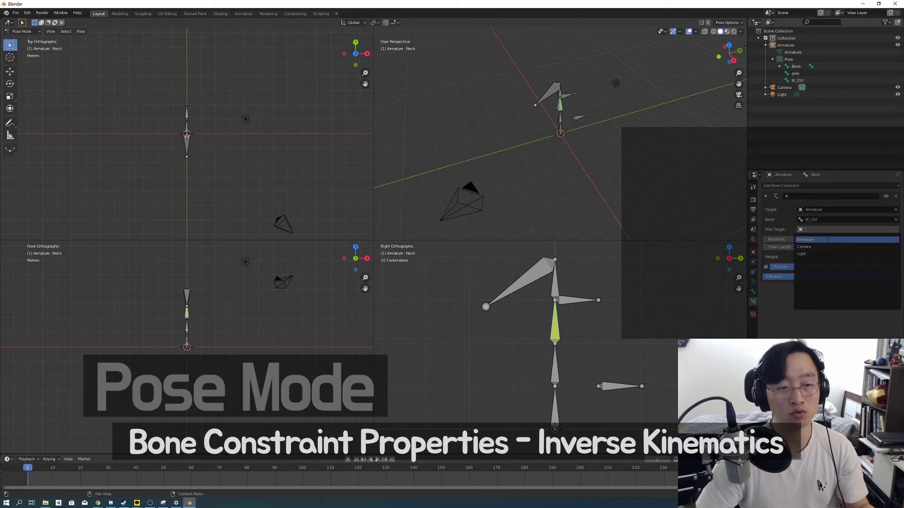
pyautogui.click(828, 240)
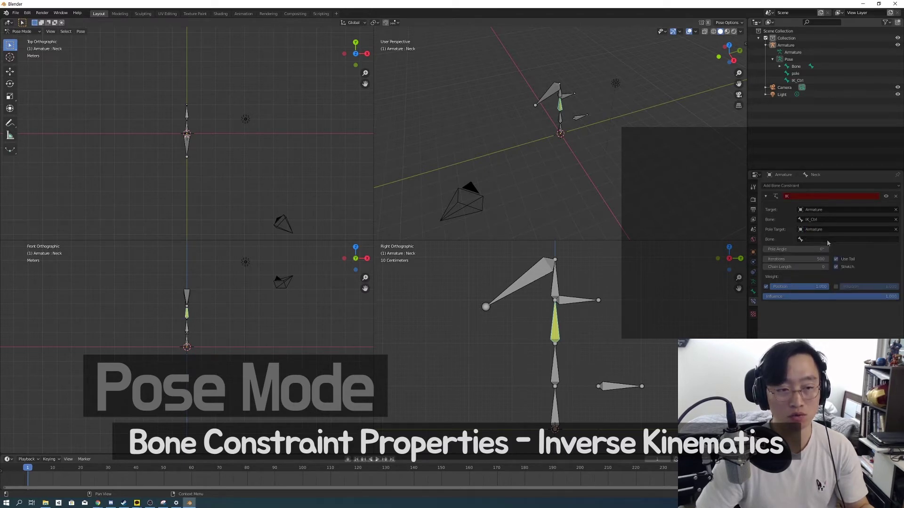
pyautogui.click(817, 240)
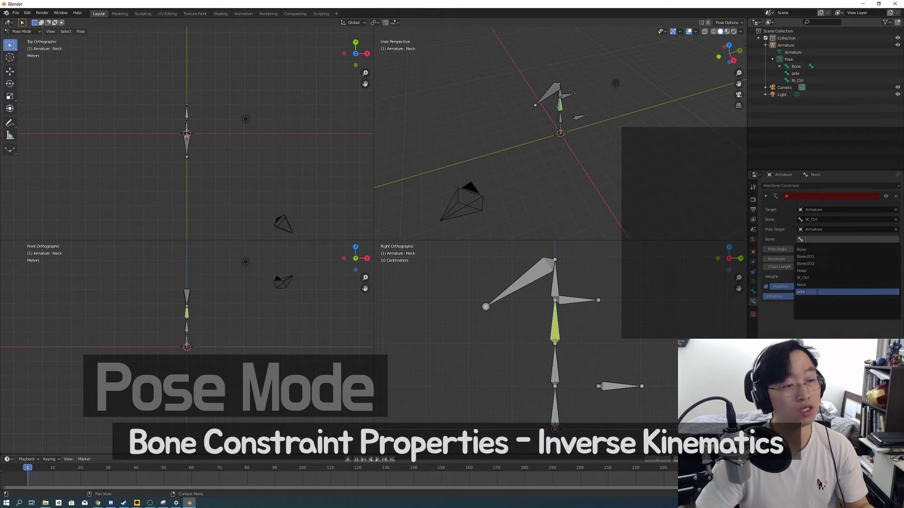
pyautogui.click(817, 292)
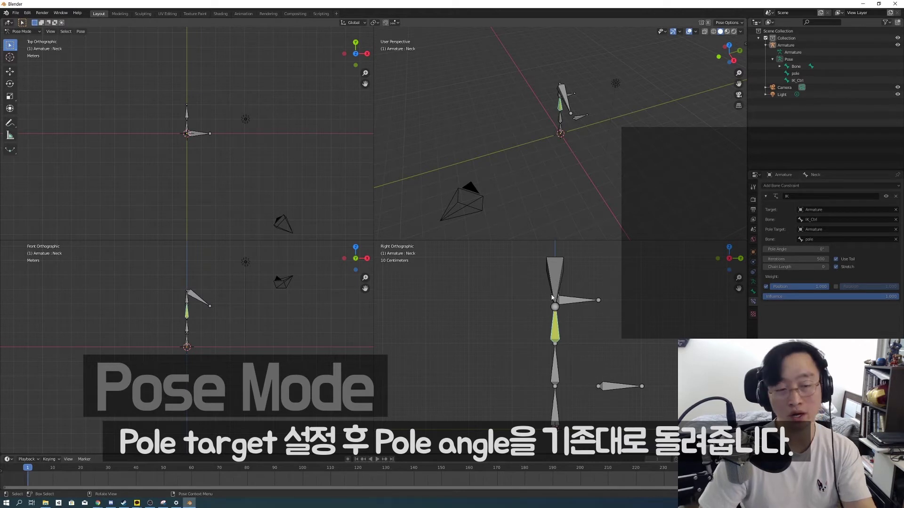
pyautogui.click(822, 250)
pyautogui.write('-90')
pyautogui.press('Return')
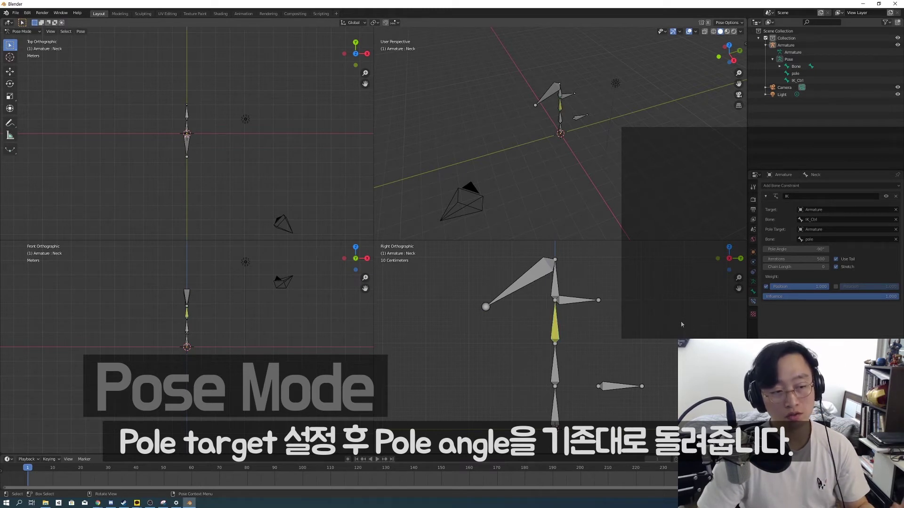
# Turn off Deform for the IK_Ctrl and pole bones
pyautogui.click(574, 303)
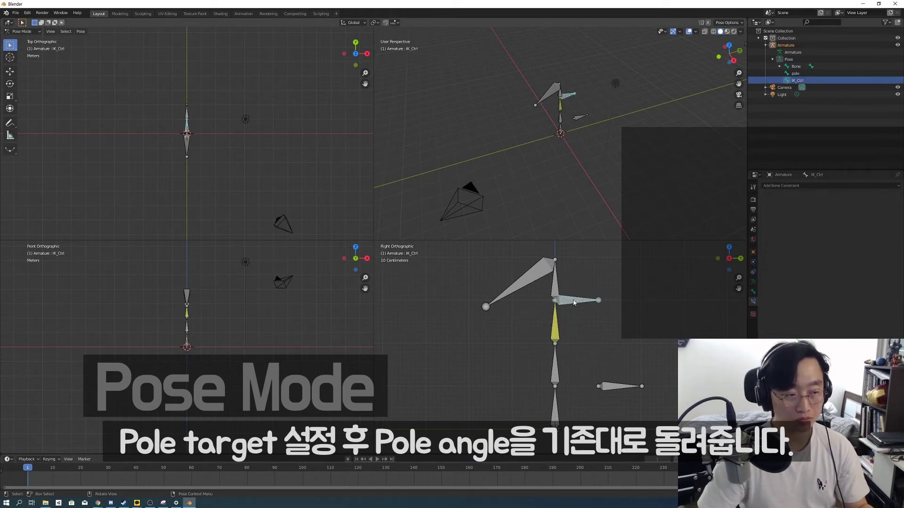
pyautogui.keyDown('shift'); pyautogui.click(620, 386); pyautogui.keyUp('shift')
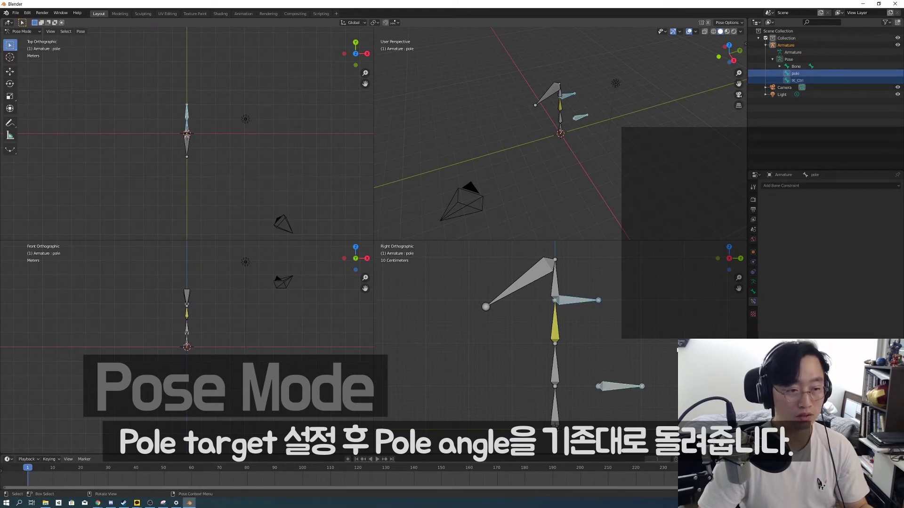
pyautogui.click(753, 292)
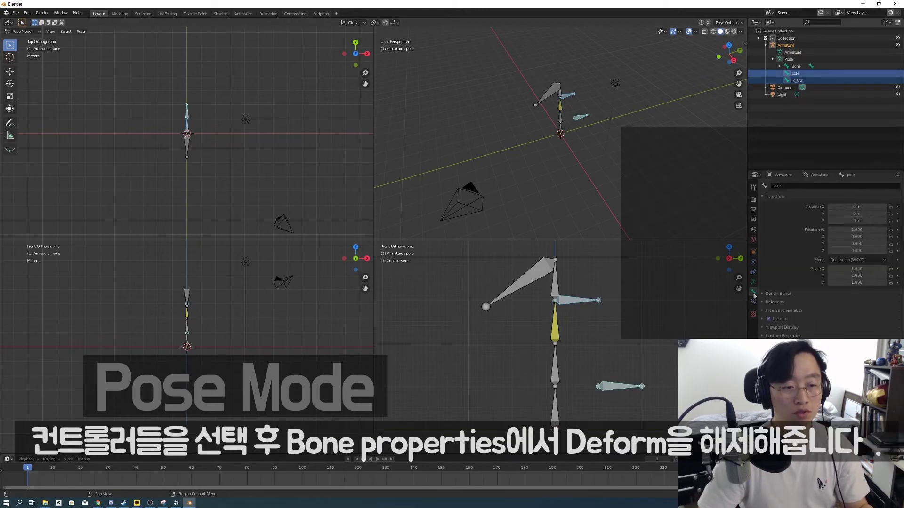
pyautogui.click(771, 321)
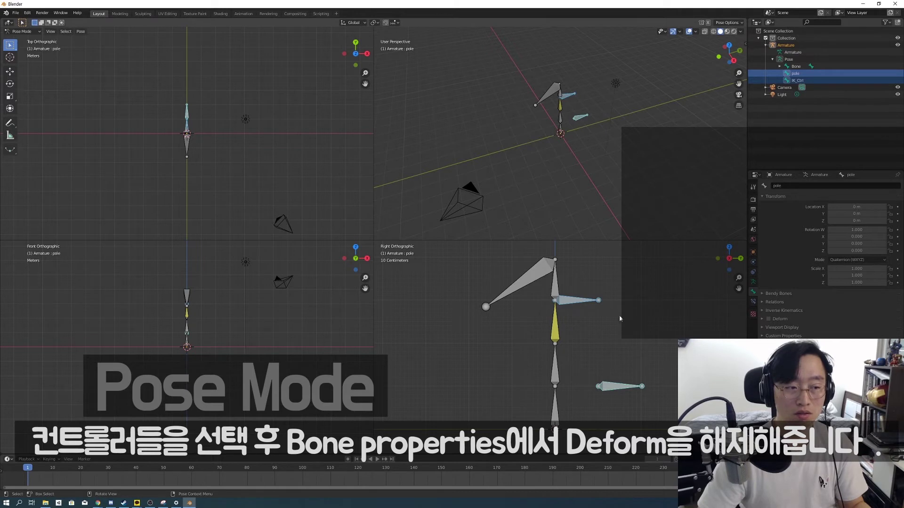
# Check the Deform setting of the IK_Ctrl and pole bones individually
pyautogui.keyDown('shift'); pyautogui.click(612, 386); pyautogui.keyUp('shift')
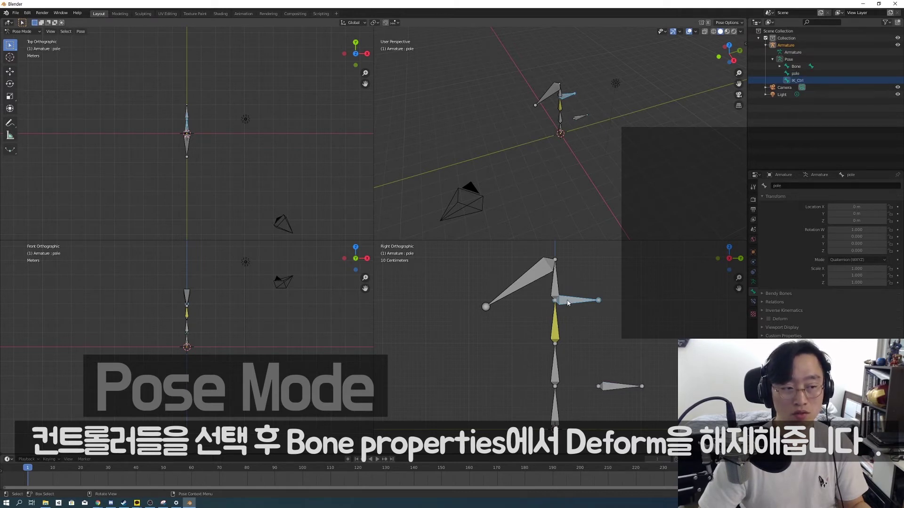
pyautogui.keyDown('shift'); pyautogui.click(574, 301); pyautogui.keyUp('shift')
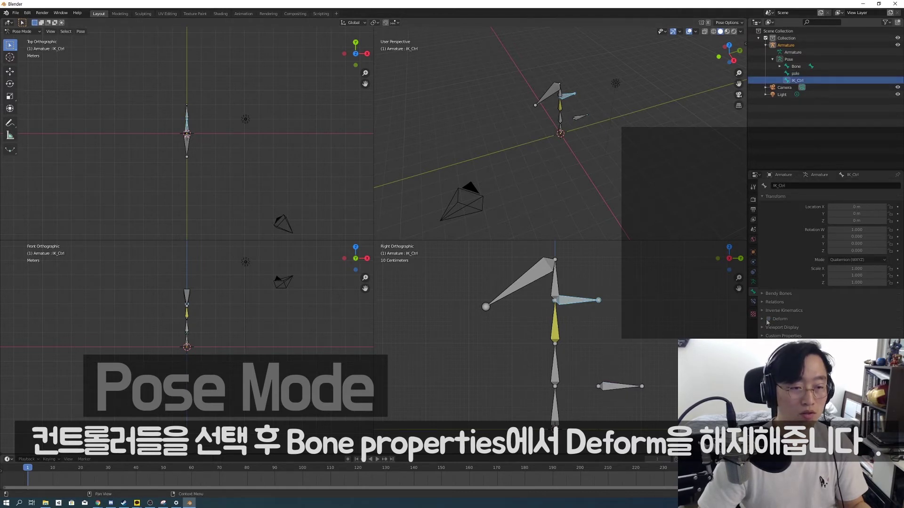
pyautogui.click(615, 389)
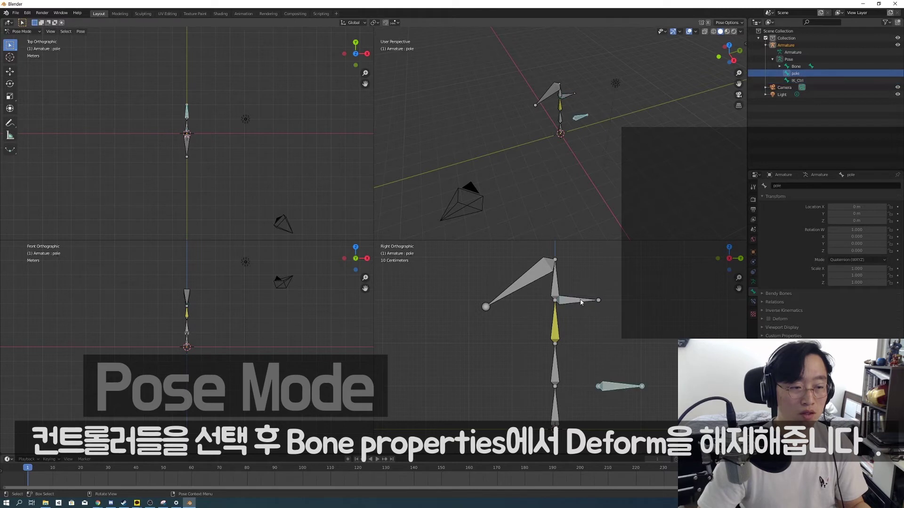
pyautogui.keyDown('shift'); pyautogui.click(630, 385); pyautogui.keyUp('shift')
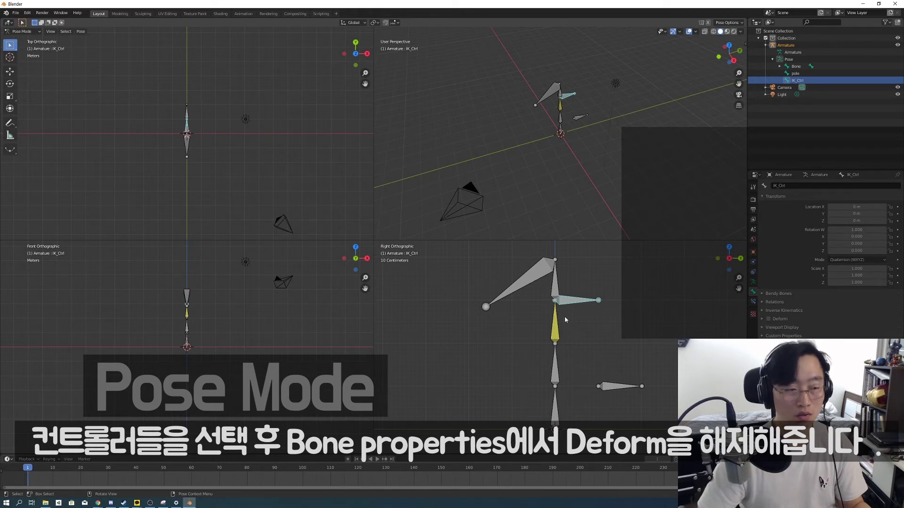
# Test the IK chain in Pose Mode by moving the IK_Ctrl bone in the side view, cancelling each move
pyautogui.click(594, 315)
pyautogui.click(578, 304)
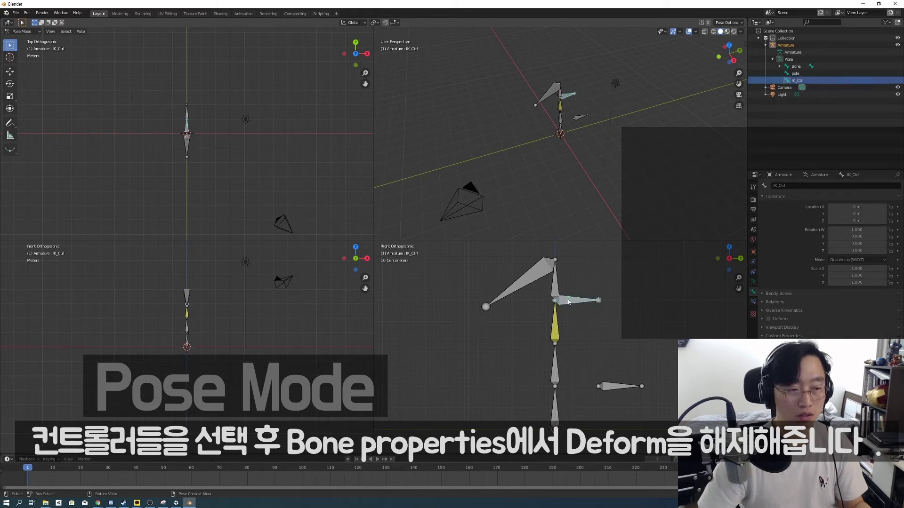
pyautogui.press('g')
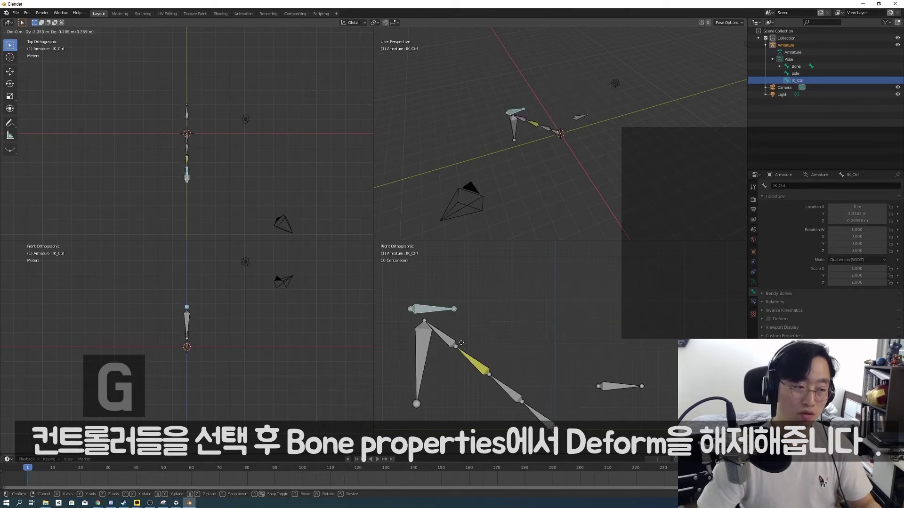
pyautogui.rightClick(555, 335)
pyautogui.press('Tab')
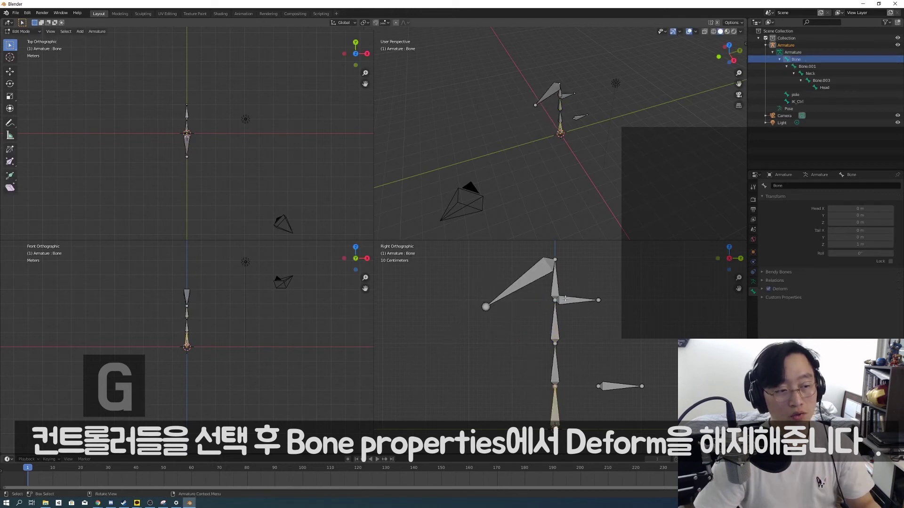
pyautogui.click(27, 33)
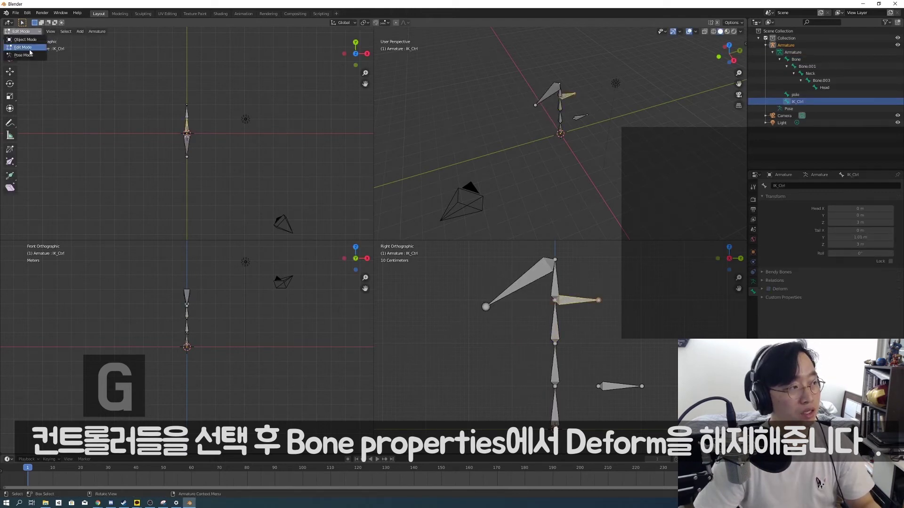
pyautogui.click(24, 56)
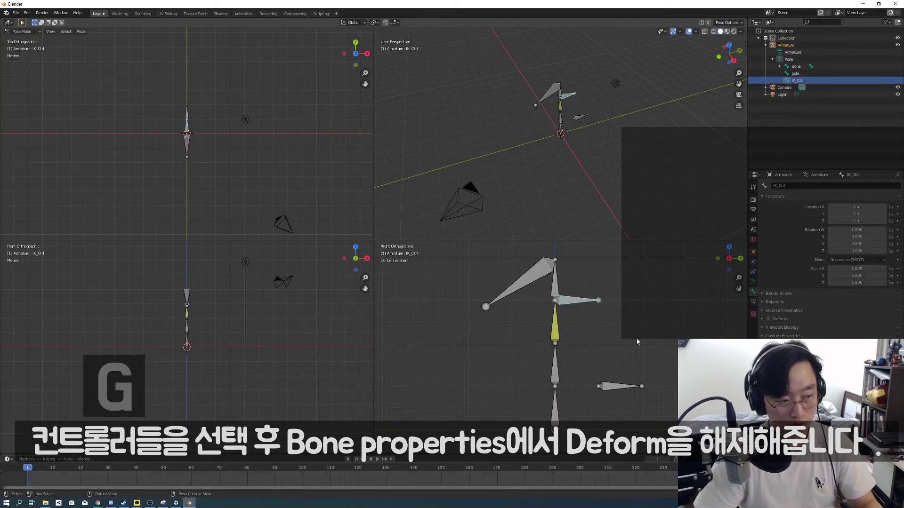
pyautogui.press('g')
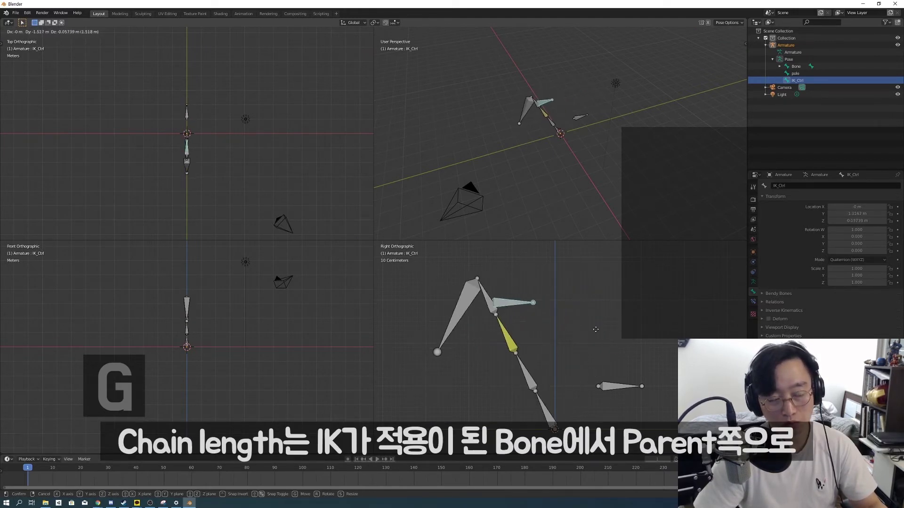
pyautogui.rightClick(596, 330)
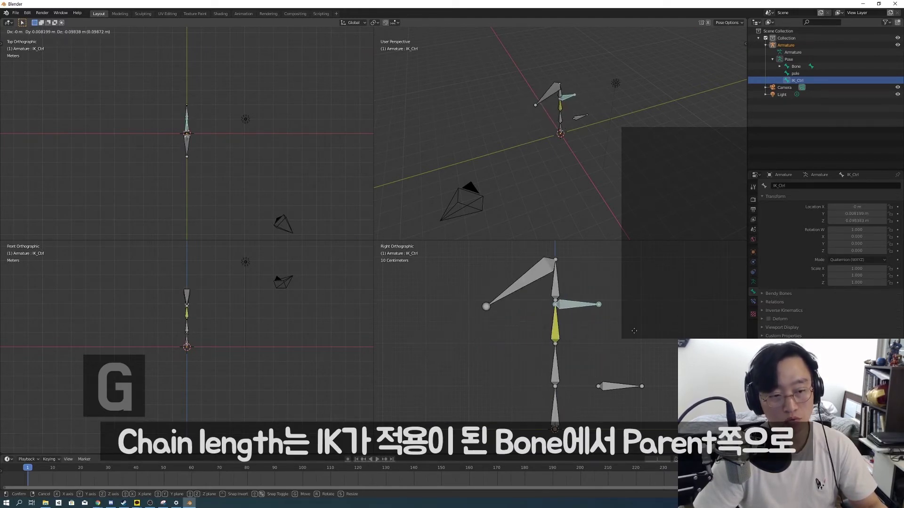
# Move the IK_Ctrl bone down by a little less than half a bone length in the side view
pyautogui.click(554, 334)
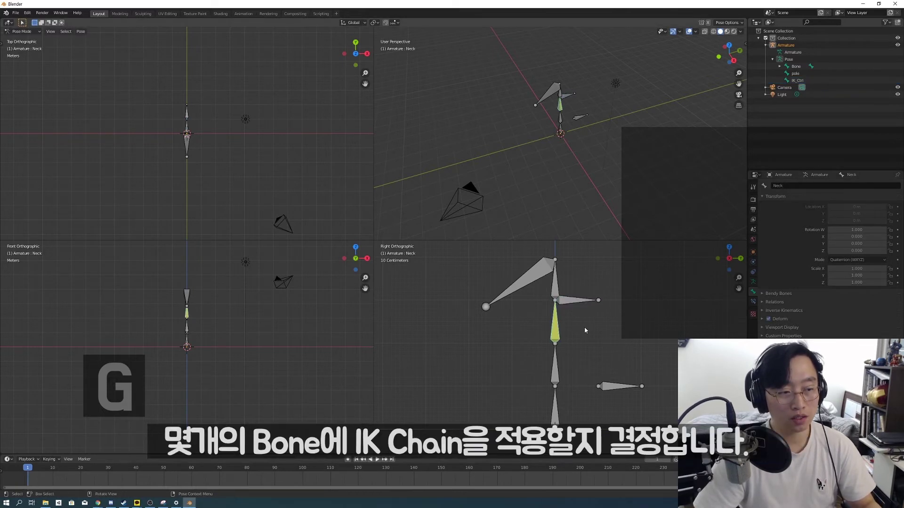
pyautogui.click(753, 301)
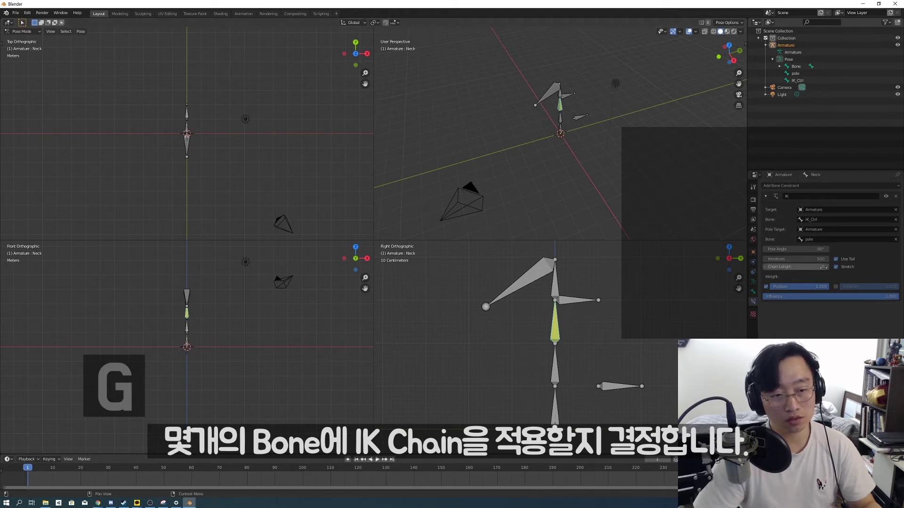
pyautogui.click(573, 307)
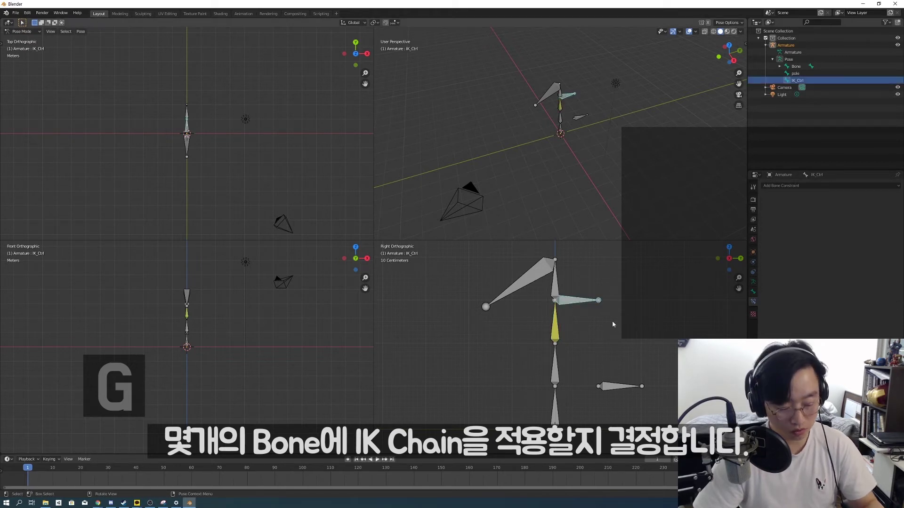
pyautogui.press('g')
pyautogui.click(611, 347)
# Set the Neck IK constraint's chain length to 1 and test it with a cancelled move of IK_Ctrl
pyautogui.click(554, 323)
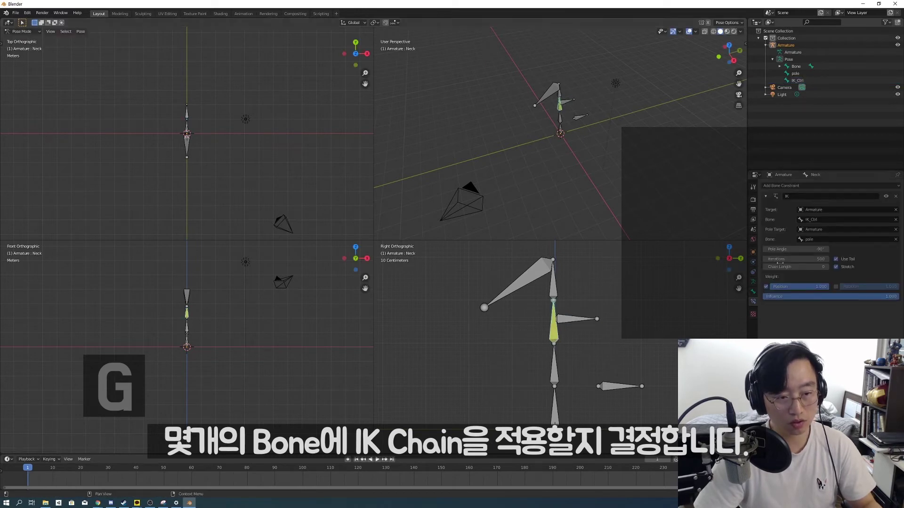
pyautogui.click(827, 267)
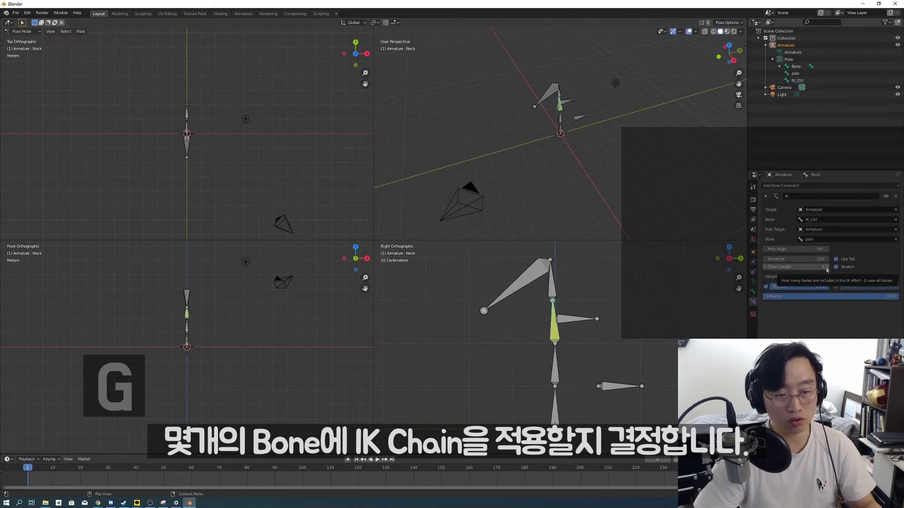
pyautogui.click(576, 319)
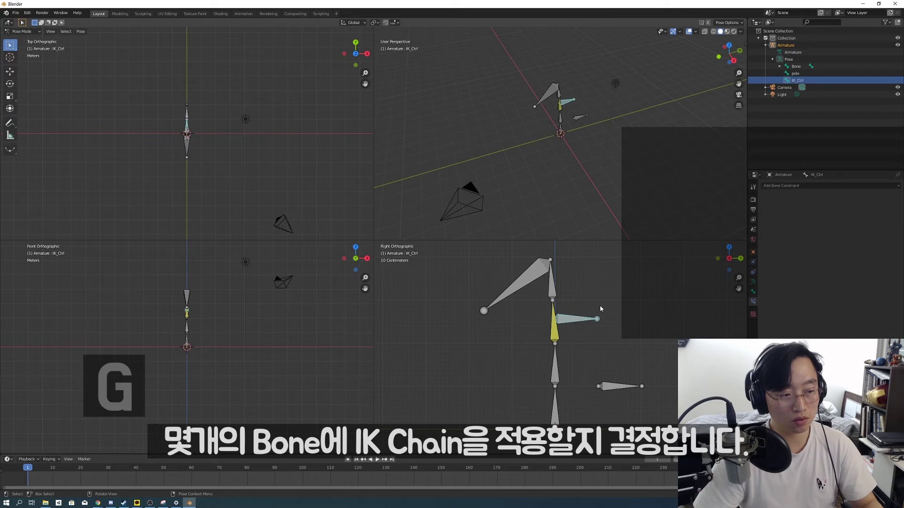
pyautogui.press('g')
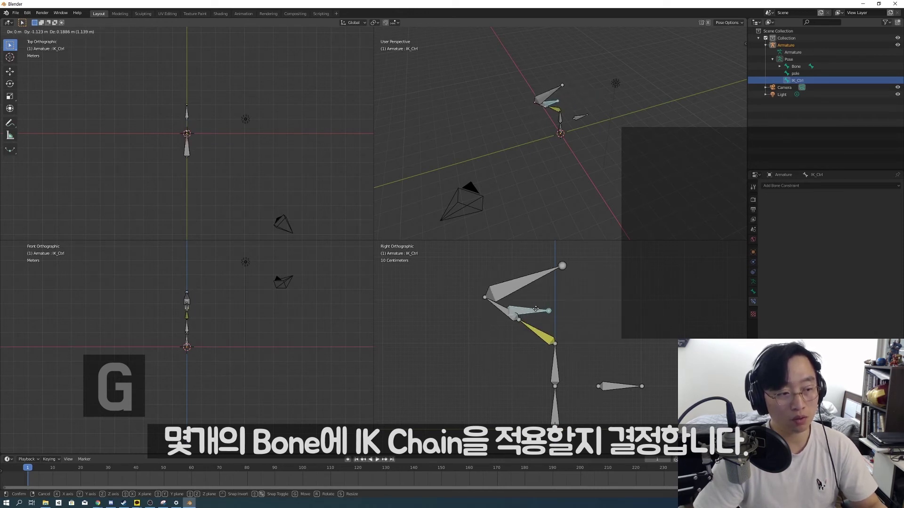
pyautogui.rightClick(607, 319)
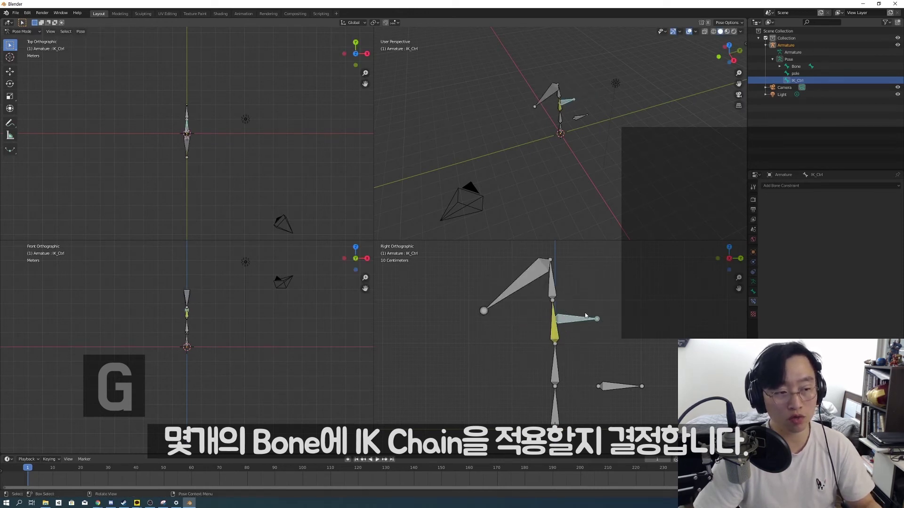
# Test the one-bone IK chain by moving IK_Ctrl about half a metre toward negative Y, and check its bone properties
pyautogui.press('g')
pyautogui.click(564, 322)
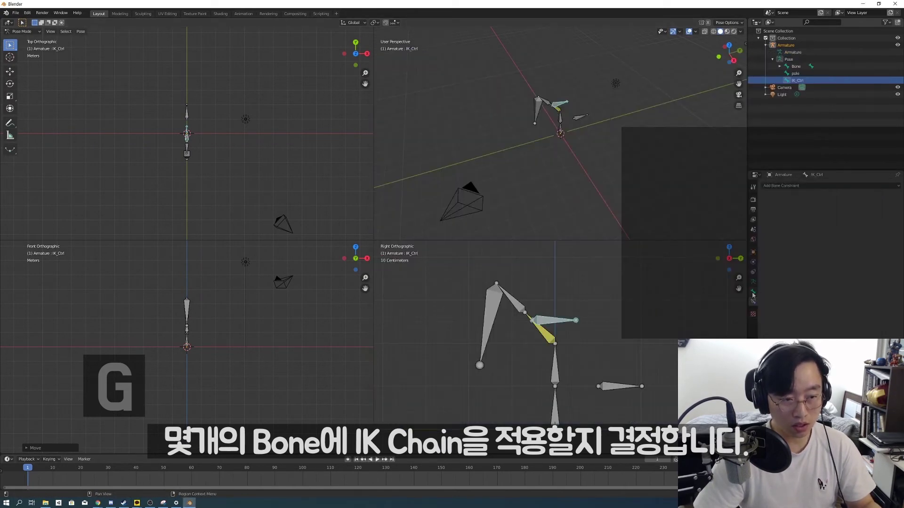
pyautogui.click(753, 292)
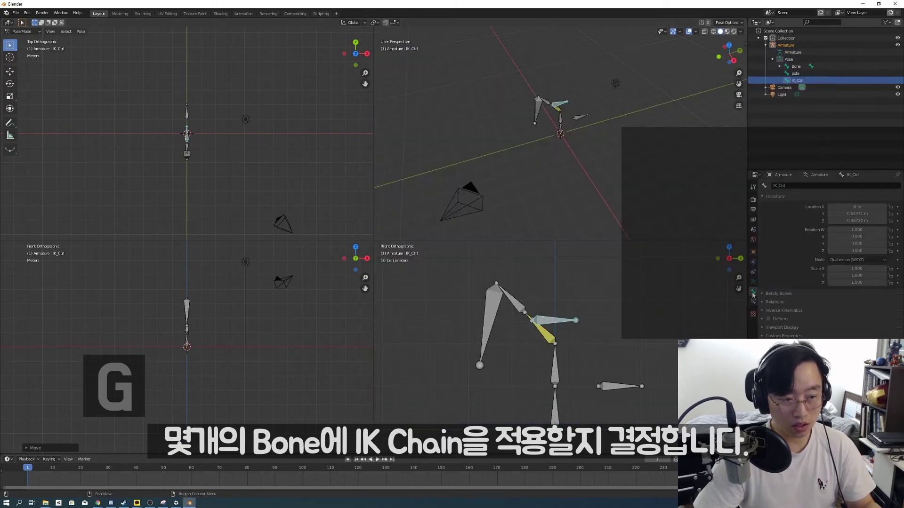
pyautogui.click(753, 302)
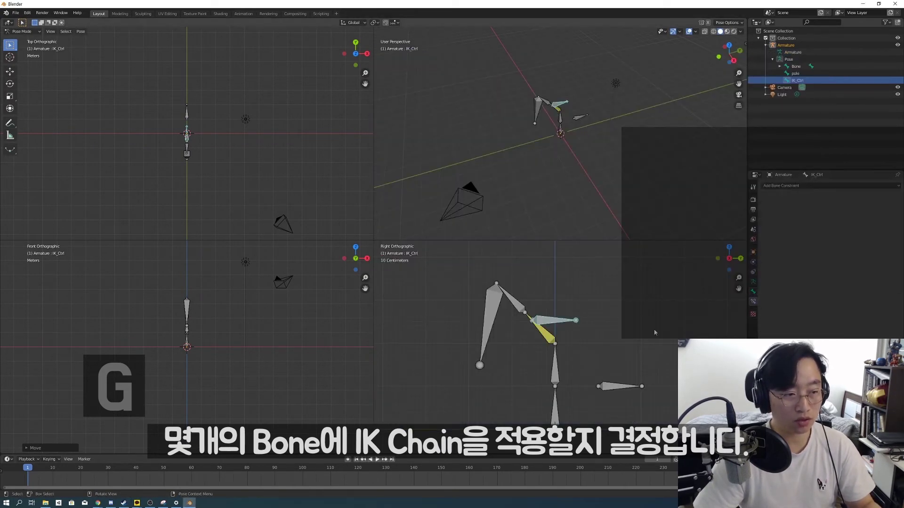
# Set the Neck IK constraint's chain length to 2 and test it by moving IK_Ctrl in the side view
pyautogui.click(547, 340)
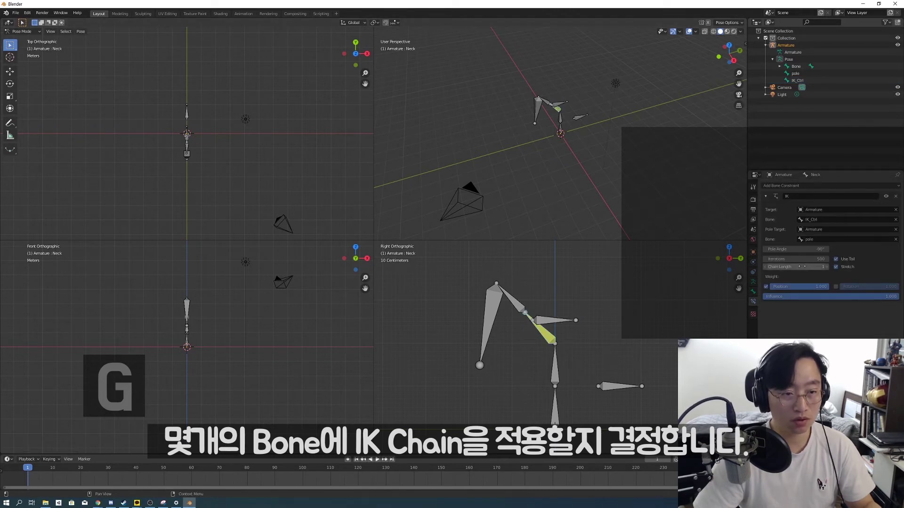
pyautogui.click(827, 267)
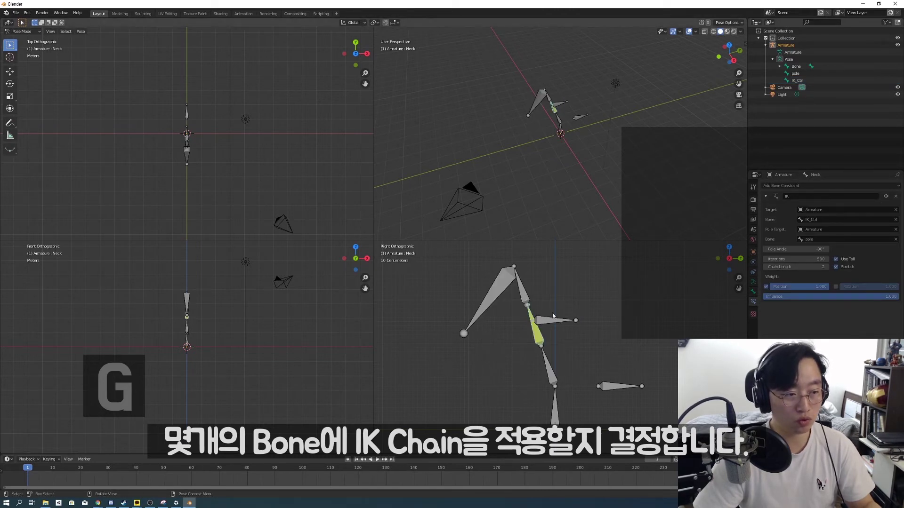
pyautogui.click(565, 320)
pyautogui.press('g')
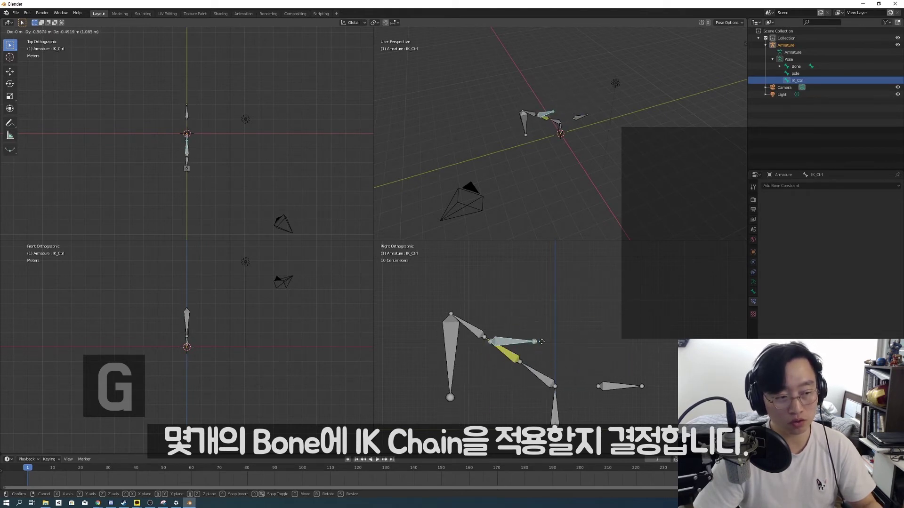
pyautogui.click(596, 316)
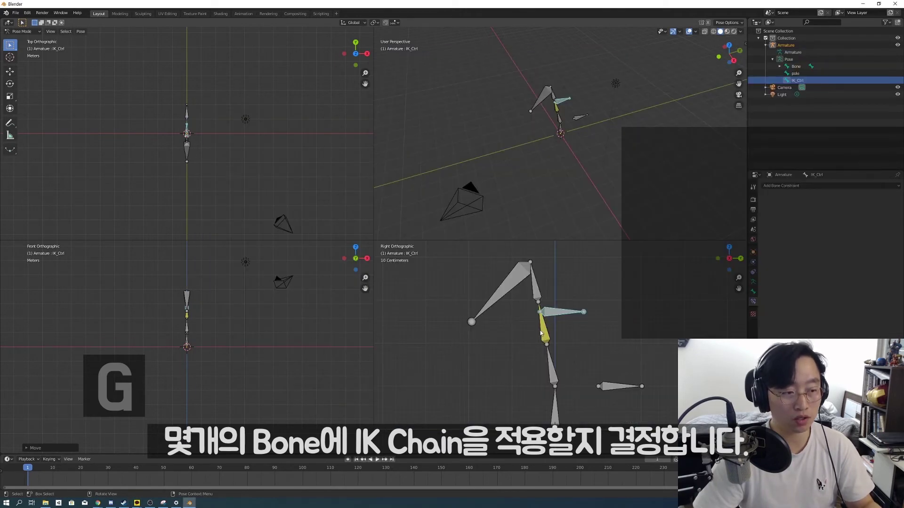
# Increase the Neck IK constraint's chain length to 3 and test it by moving IK_Ctrl in the side view
pyautogui.click(541, 333)
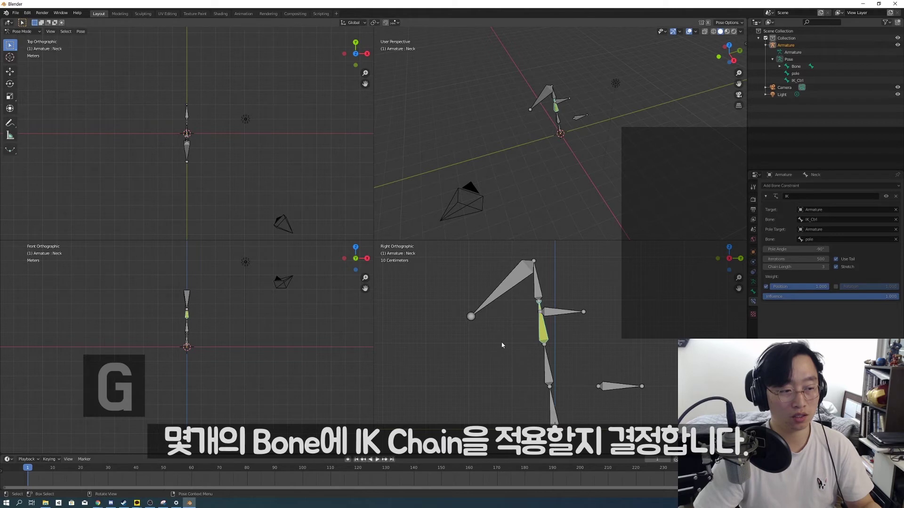
pyautogui.click(578, 312)
pyautogui.press('g')
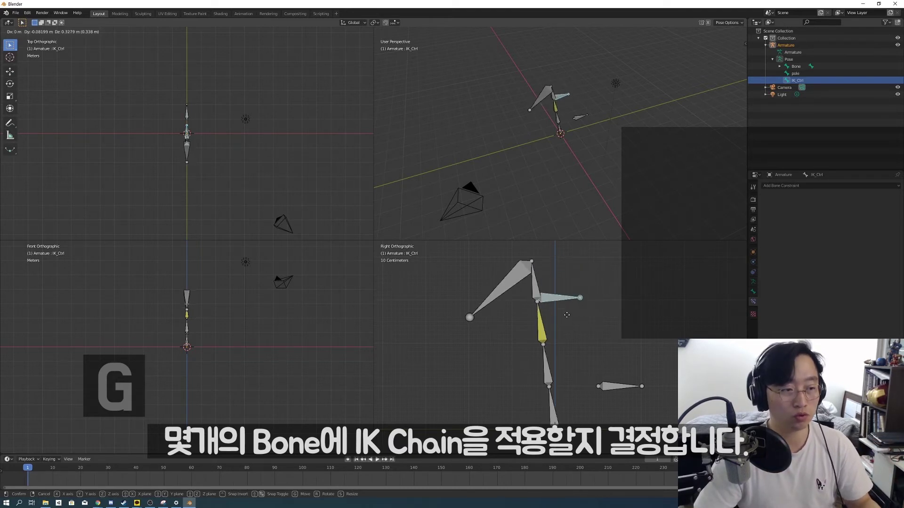
pyautogui.click(589, 307)
# In Edit Mode, shift the joint below Neck about 0.12 m toward negative Y and the joint beneath it toward positive Y
pyautogui.press('Tab')
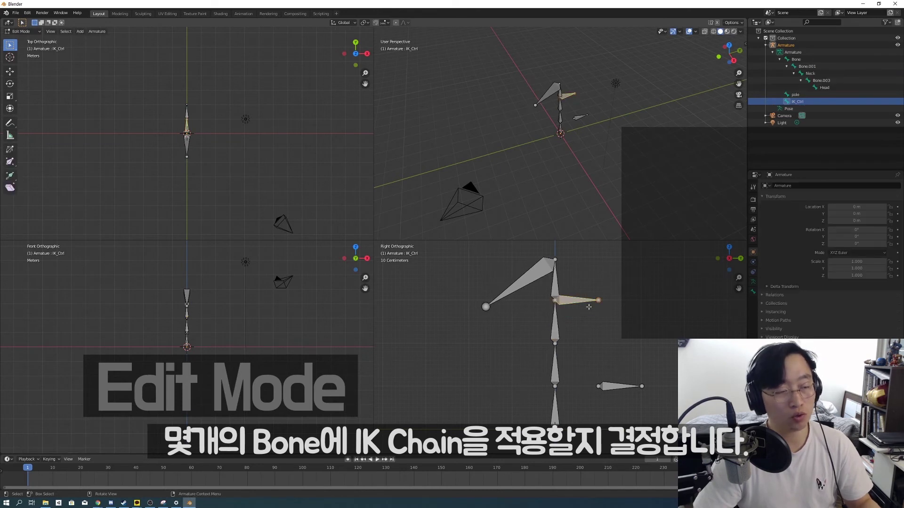
pyautogui.click(555, 344)
pyautogui.press('g')
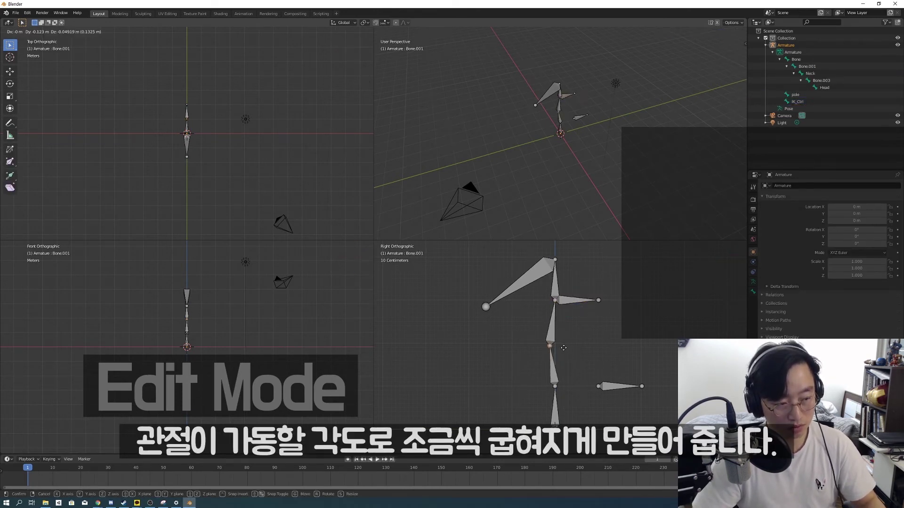
pyautogui.click(564, 348)
pyautogui.click(555, 386)
pyautogui.press('g')
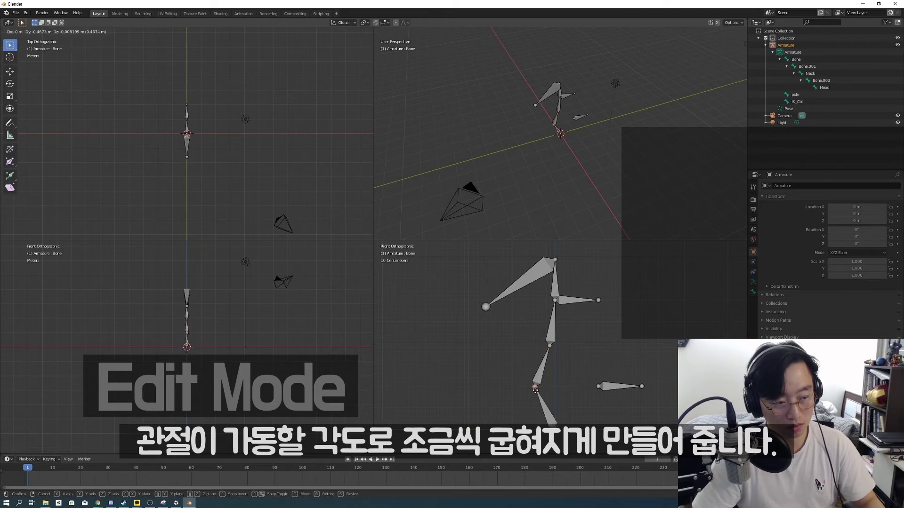
pyautogui.click(567, 386)
# Refine the bend by moving the joint below Neck further toward negative Y and the joint beneath it slightly back toward the centre line
pyautogui.click(549, 346)
pyautogui.press('g')
pyautogui.click(542, 343)
pyautogui.click(566, 387)
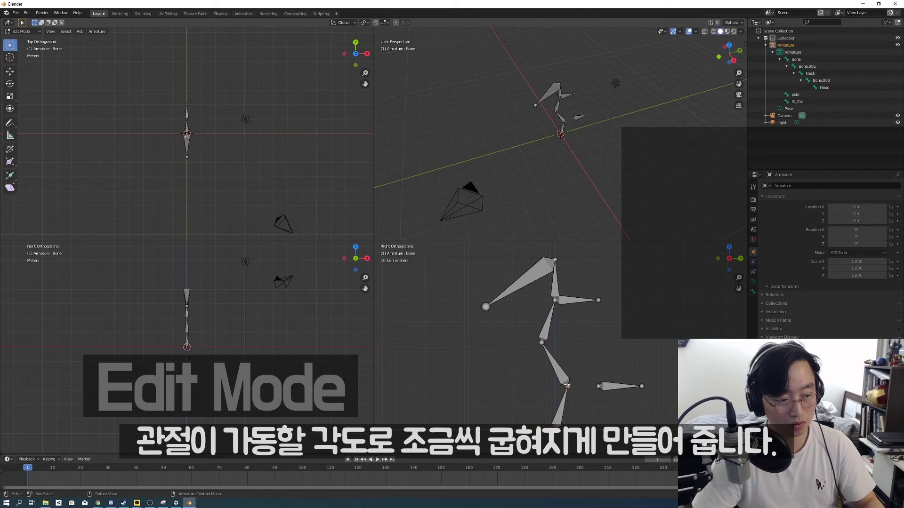
pyautogui.press('g')
pyautogui.click(562, 385)
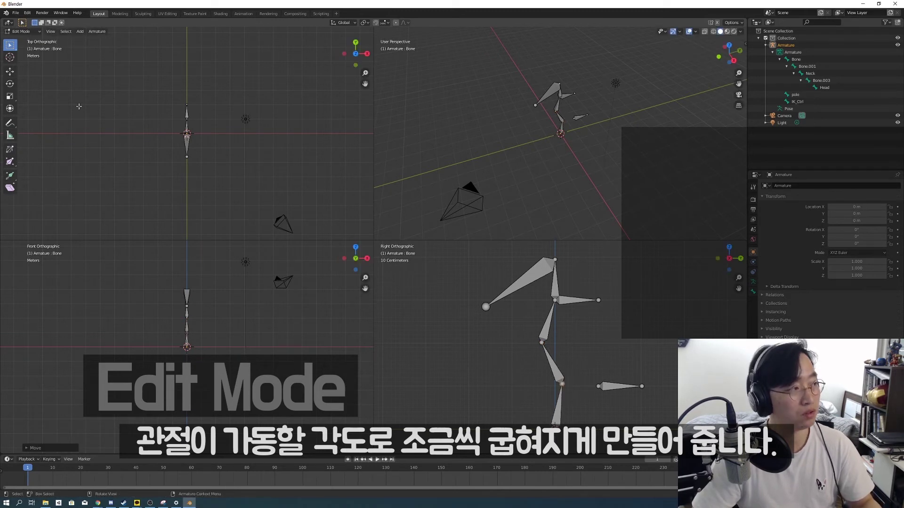
# Switch to Pose Mode and lower IK_Ctrl by about a third of a bone length to test the pre-bent chain
pyautogui.click(26, 33)
pyautogui.click(34, 57)
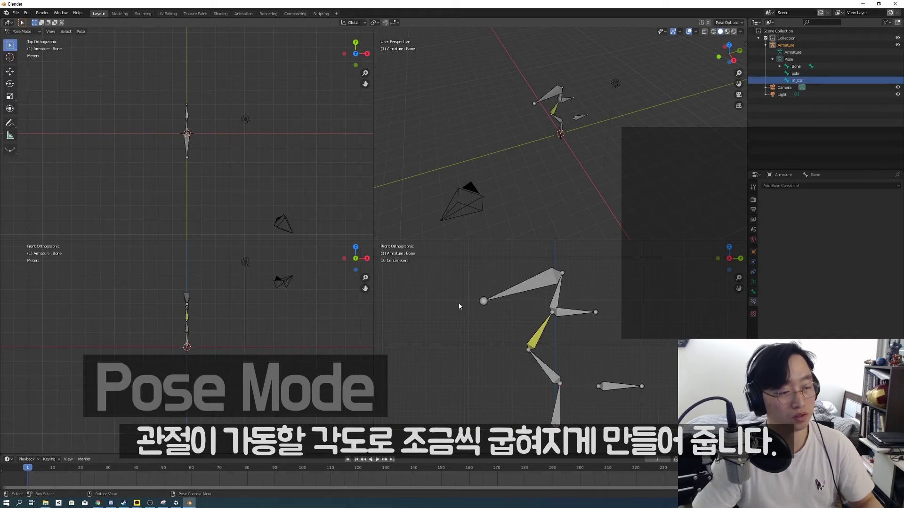
pyautogui.click(575, 318)
pyautogui.press('g')
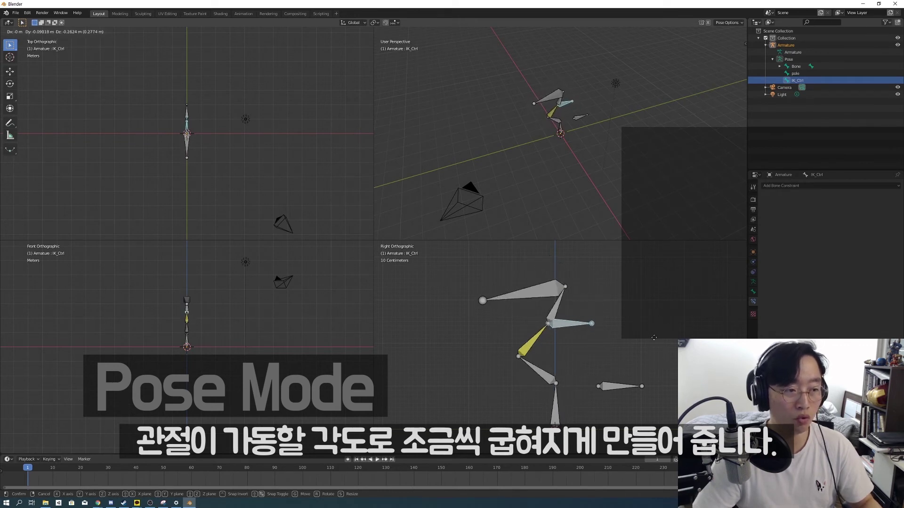
pyautogui.click(653, 342)
# Move the pole bone about 0.6 m along negative X to turn the IK chain
pyautogui.moveTo(572, 135); pyautogui.dragTo(645, 122, button='middle')
pyautogui.scroll(3, 589, 121)
pyautogui.scroll(2, 591, 122)
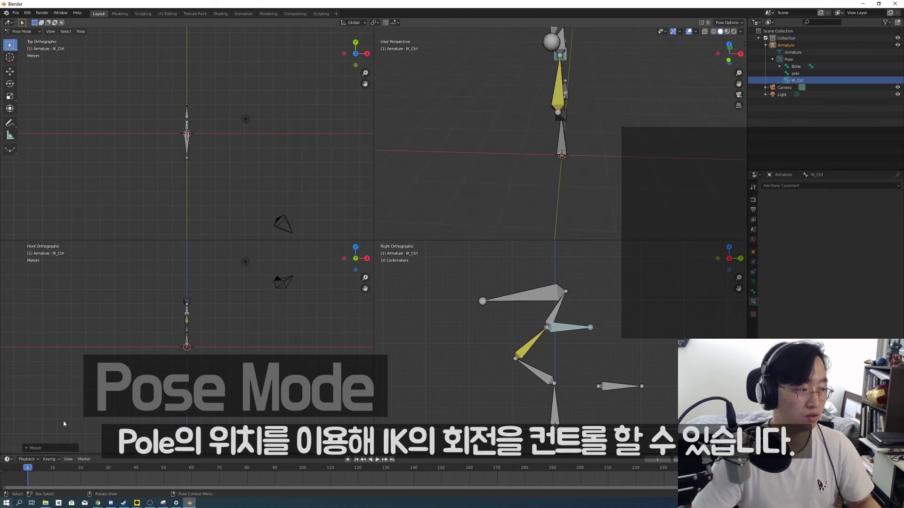
pyautogui.scroll(5, 187, 345)
pyautogui.keyDown('shift'); pyautogui.moveTo(187, 345); pyautogui.dragTo(166, 316, button='middle'); pyautogui.keyUp('shift')
pyautogui.scroll(5, 216, 123)
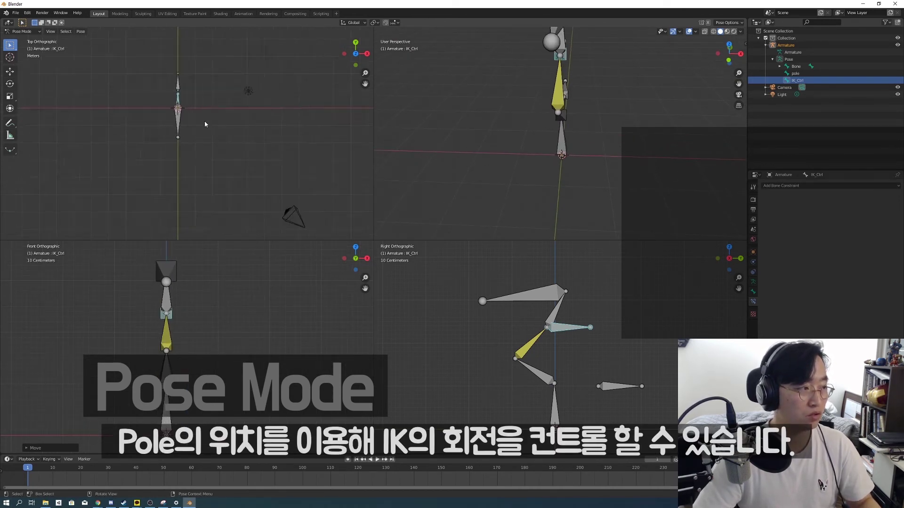
pyautogui.keyDown('shift'); pyautogui.moveTo(206, 119); pyautogui.dragTo(211, 161, button='middle'); pyautogui.keyUp('shift')
pyautogui.moveTo(619, 124); pyautogui.dragTo(620, 150, button='middle')
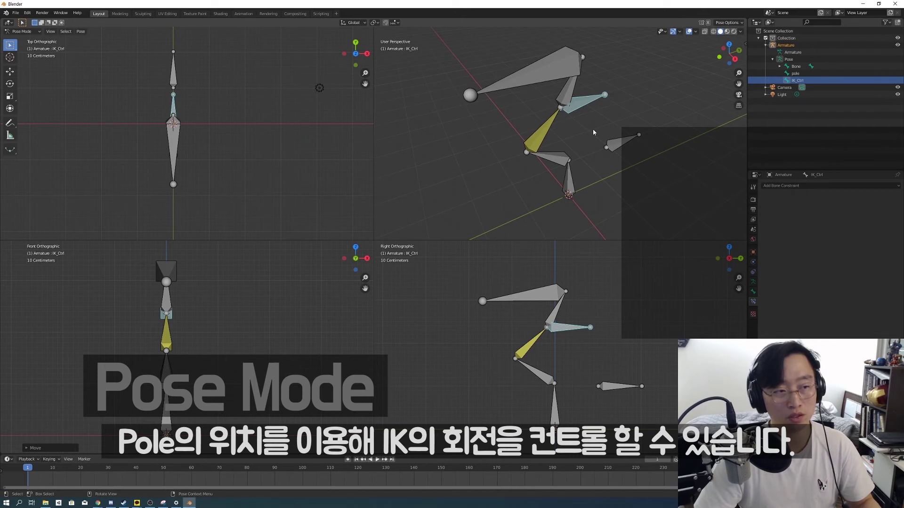
pyautogui.click(618, 147)
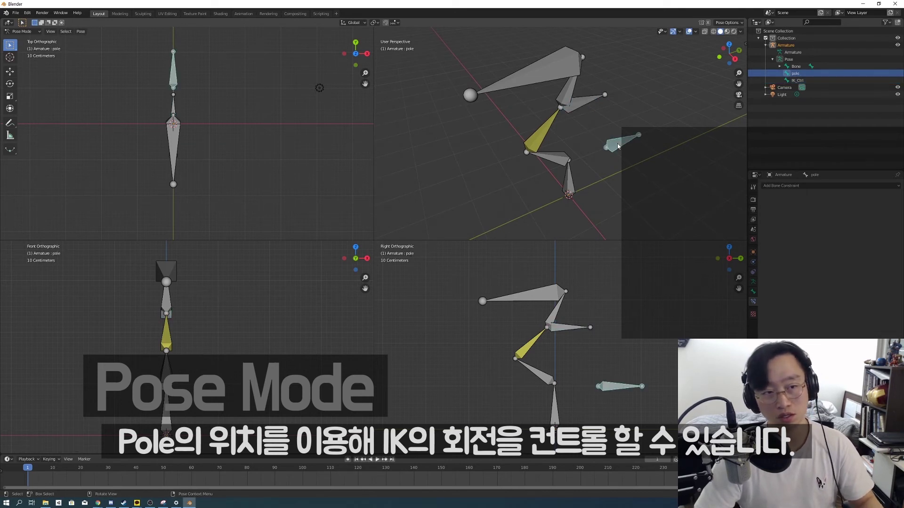
pyautogui.press('g')
pyautogui.press('x')
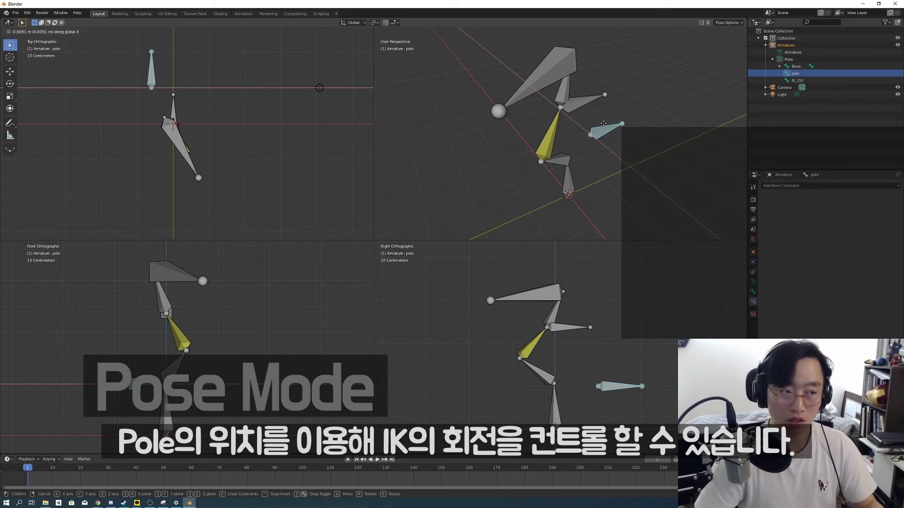
pyautogui.click(604, 124)
# Move the IK_Ctrl bone about 1.2 m along negative X to test how the chain follows
pyautogui.click(588, 108)
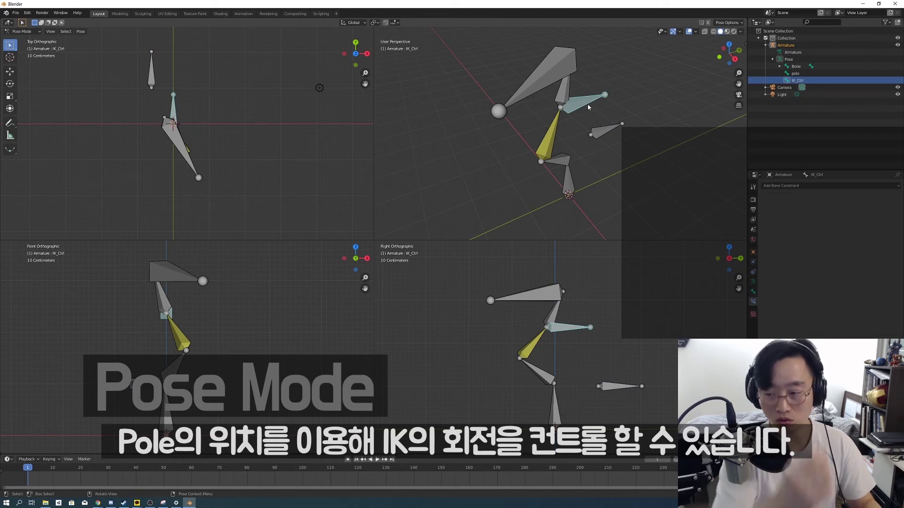
pyautogui.moveTo(597, 101)
pyautogui.mouseDown(button='middle')
pyautogui.moveTo(582, 100)
pyautogui.moveTo(595, 97)
pyautogui.mouseUp(button='middle')
pyautogui.press('g')
pyautogui.press('x')
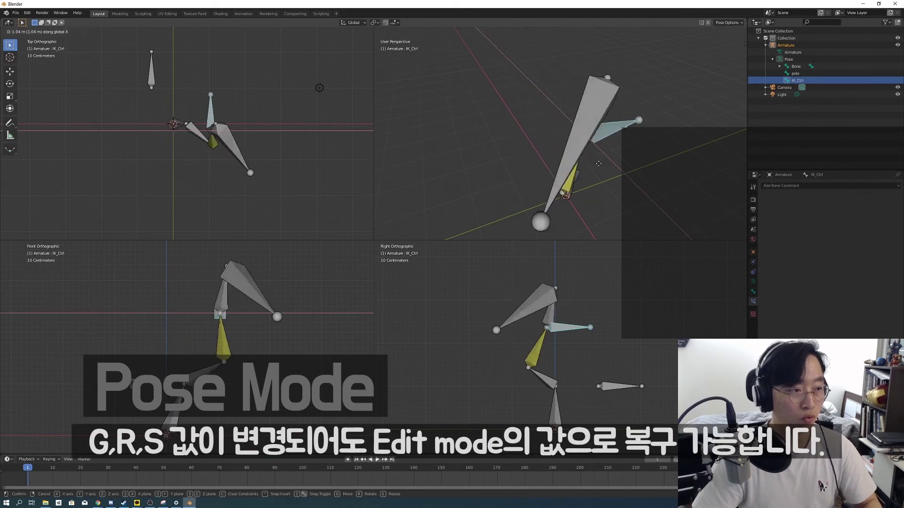
pyautogui.click(533, 110)
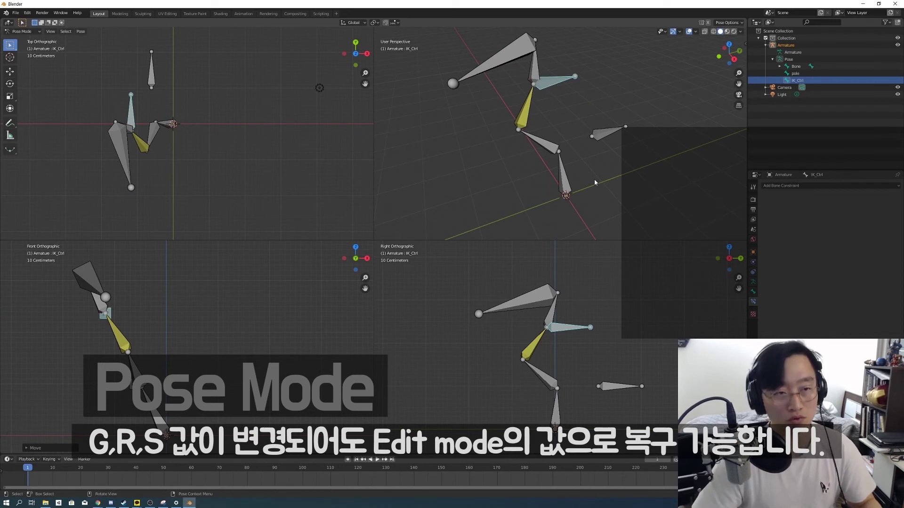
pyautogui.press('s')
pyautogui.press('Escape')
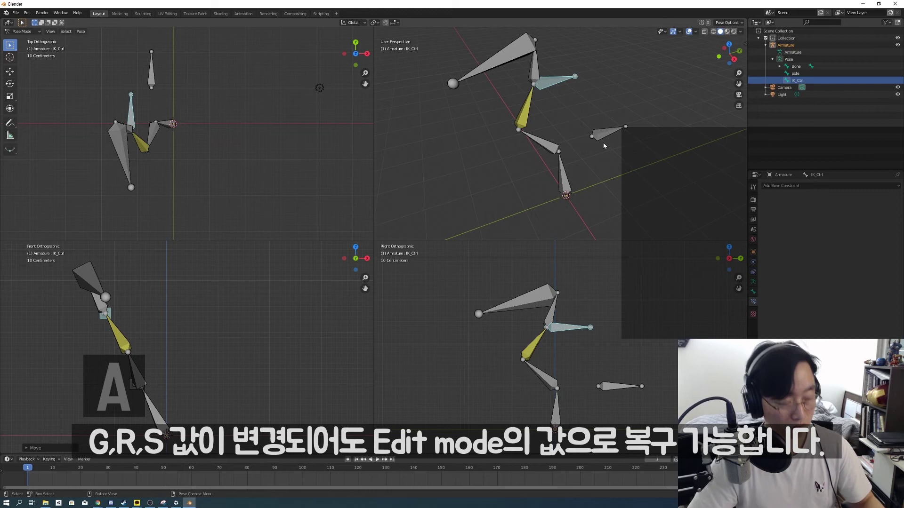
# Clear the pose location and rotation of all bones
pyautogui.press('a')
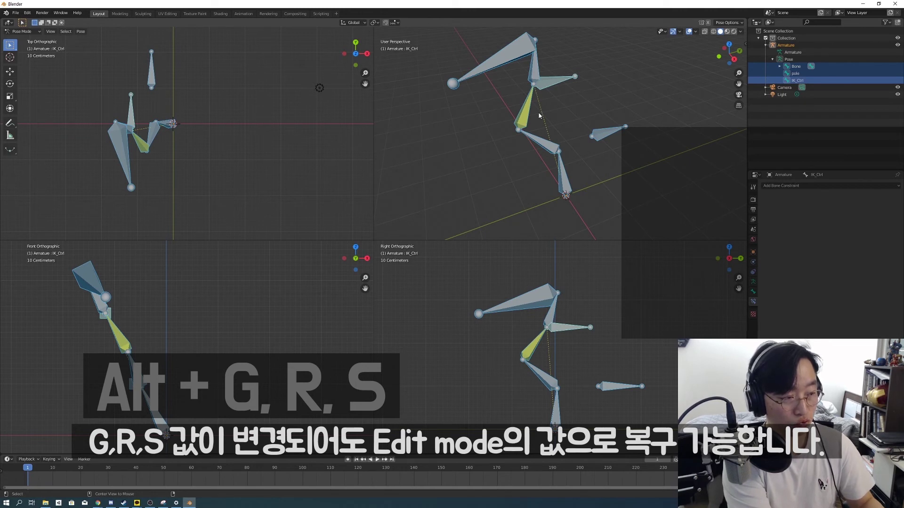
pyautogui.hotkey('alt', 'g')
pyautogui.hotkey('alt', 'r')
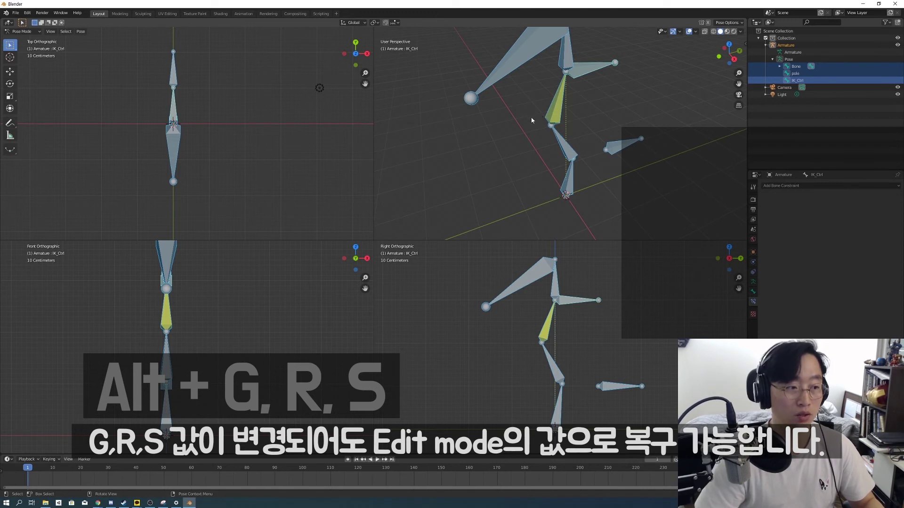
# Test the reset IK chain by moving IK_Ctrl freely and along the Z axis, cancelling each move
pyautogui.moveTo(595, 134); pyautogui.dragTo(580, 156, button='middle')
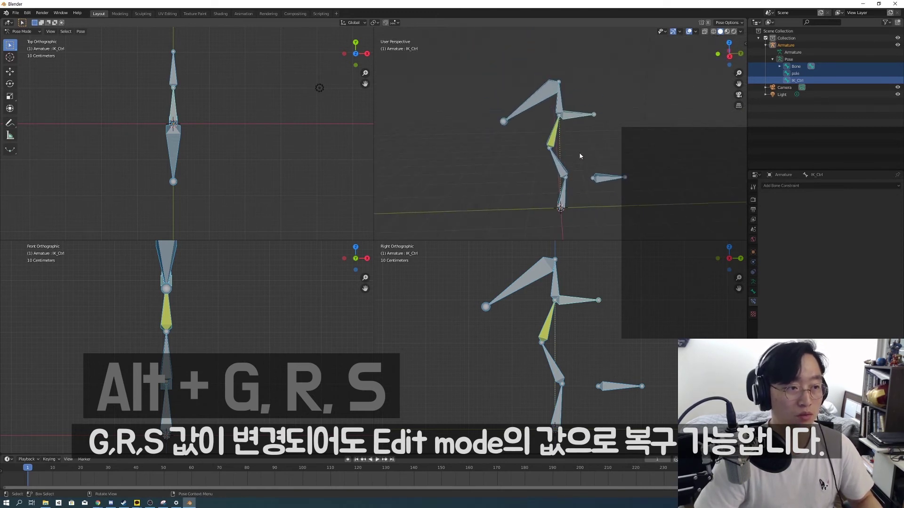
pyautogui.scroll(2, 580, 156)
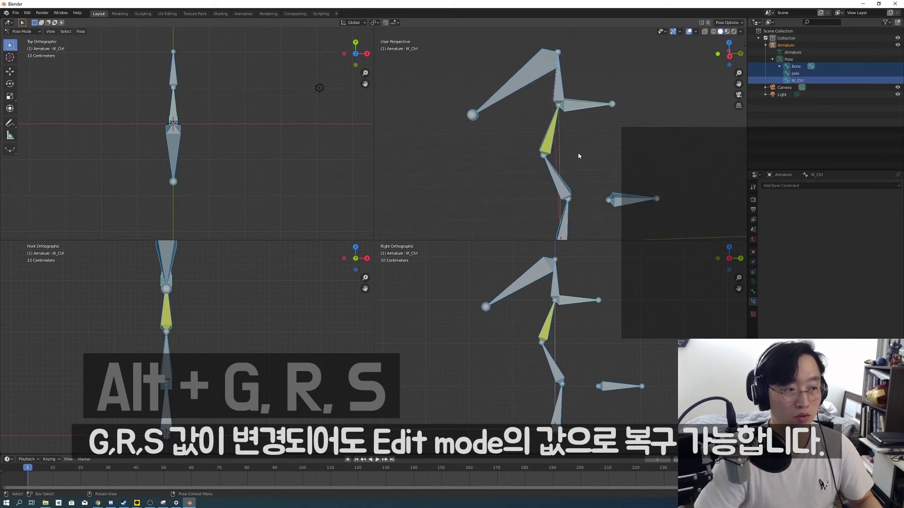
pyautogui.moveTo(583, 156); pyautogui.dragTo(573, 121, button='middle')
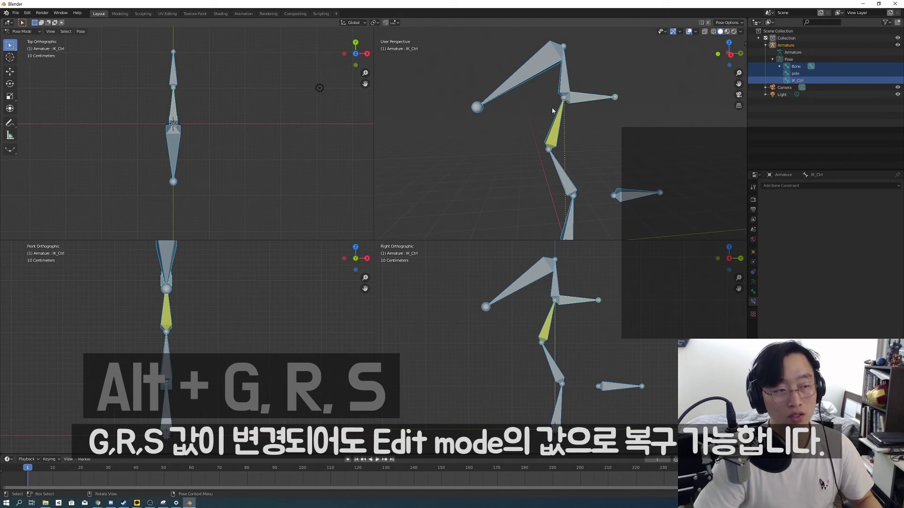
pyautogui.keyDown('shift'); pyautogui.moveTo(571, 217); pyautogui.dragTo(560, 84, button='middle'); pyautogui.keyUp('shift')
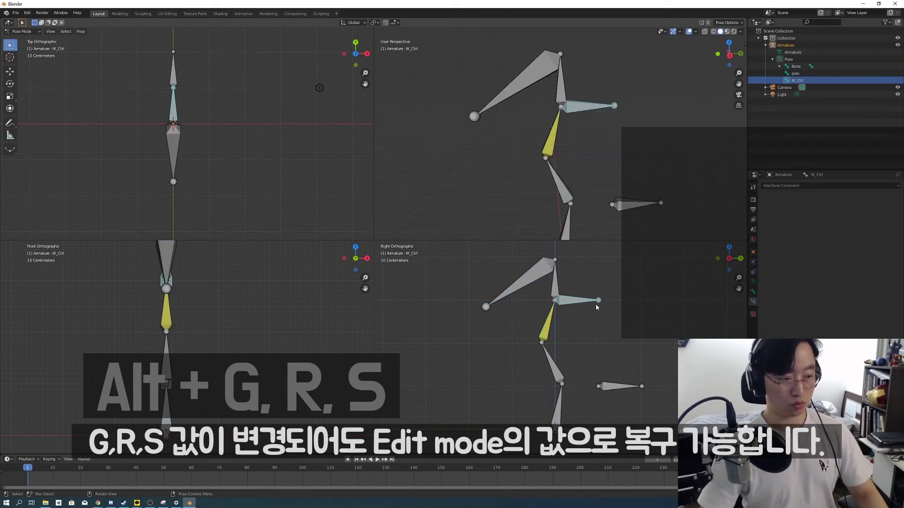
pyautogui.press('g')
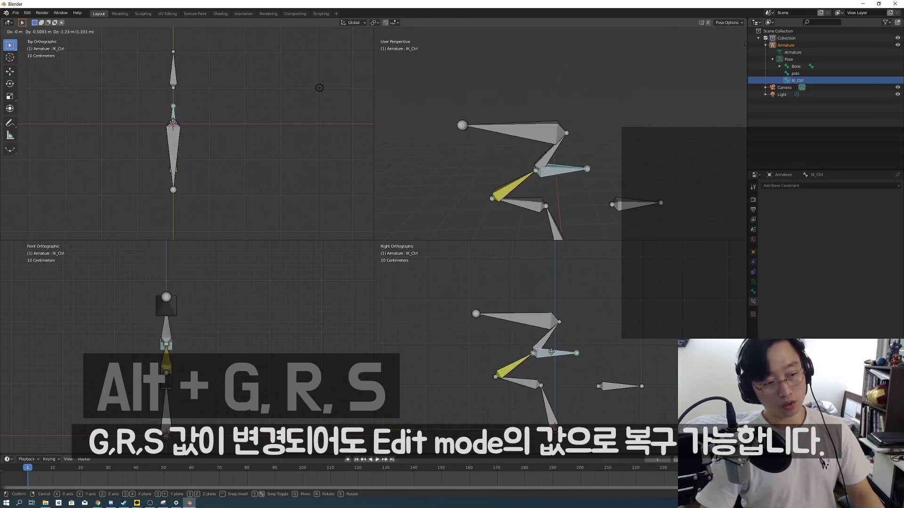
pyautogui.press('Escape')
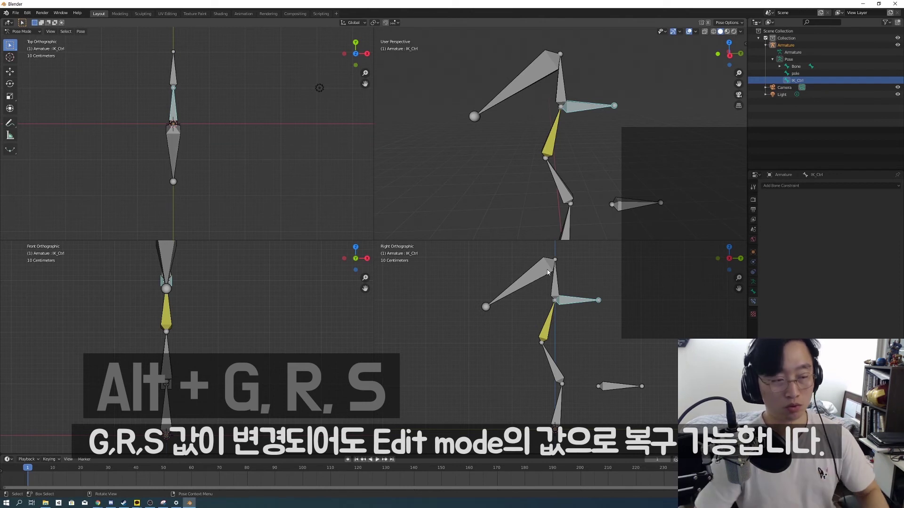
pyautogui.press('g')
pyautogui.press('Escape')
pyautogui.press('g')
pyautogui.press('z')
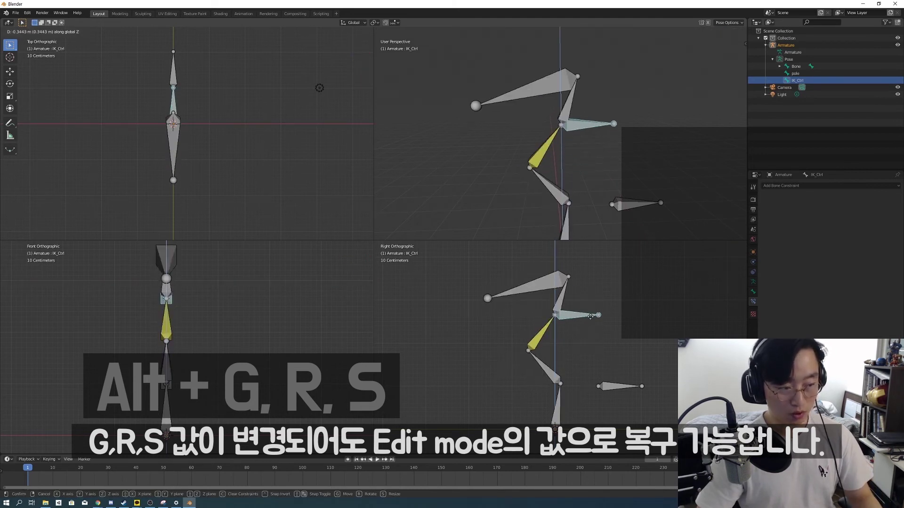
pyautogui.rightClick(577, 326)
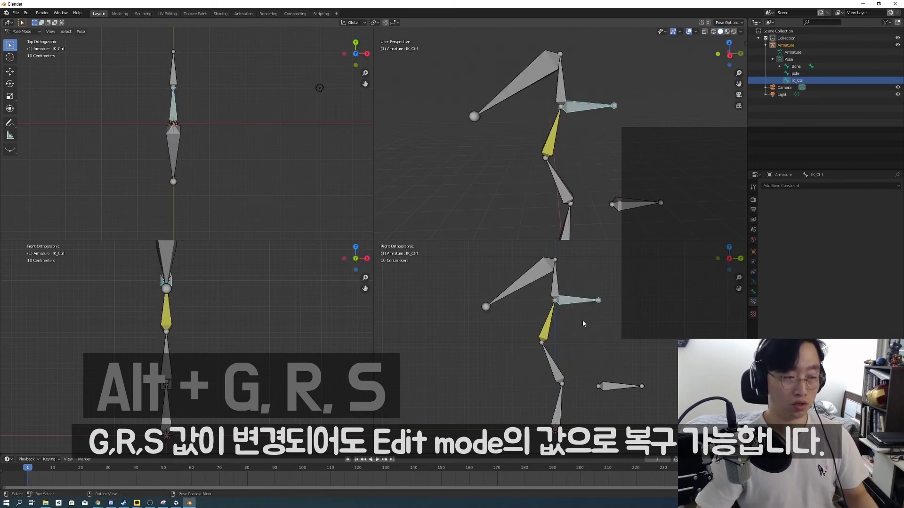
# In Edit Mode, parent Bone.003 to IK_Ctrl with Keep Offset, and return the armature to Pose Mode
pyautogui.click(23, 31)
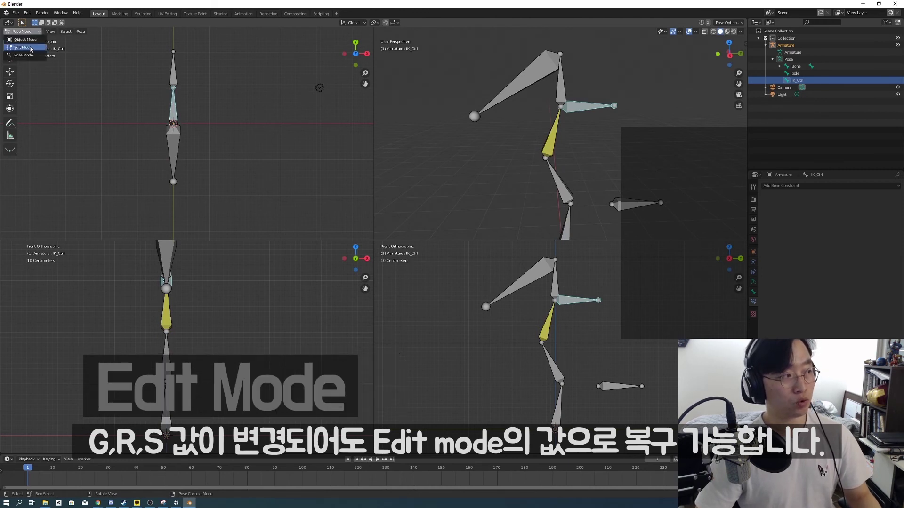
pyautogui.click(24, 47)
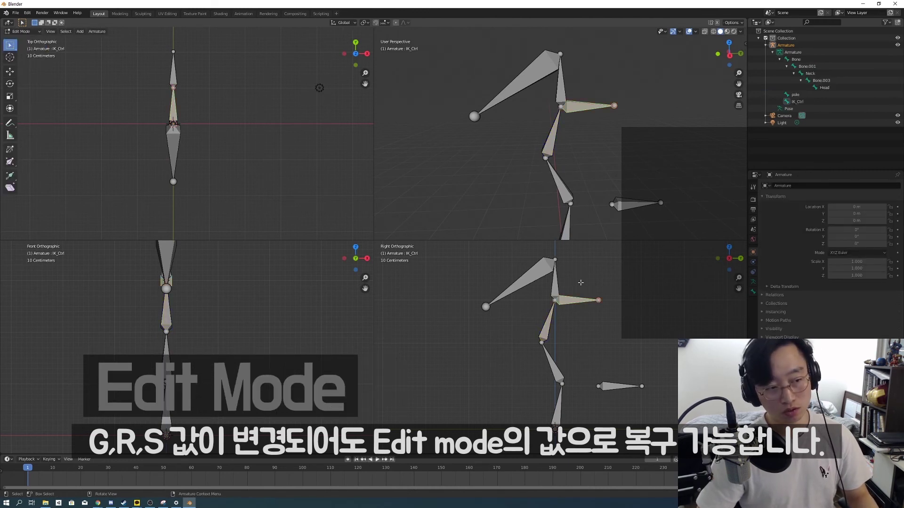
pyautogui.keyDown('shift'); pyautogui.click(556, 285); pyautogui.keyUp('shift')
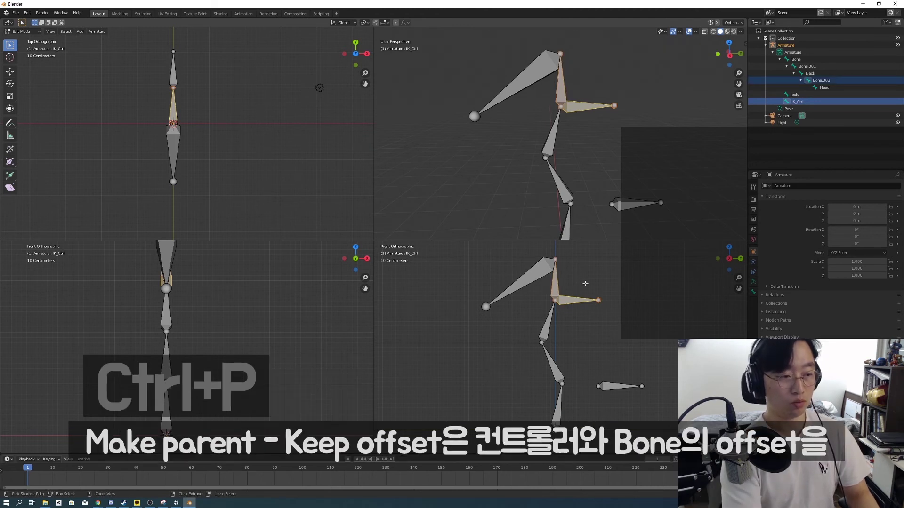
pyautogui.hotkey('ctrl', 'p')
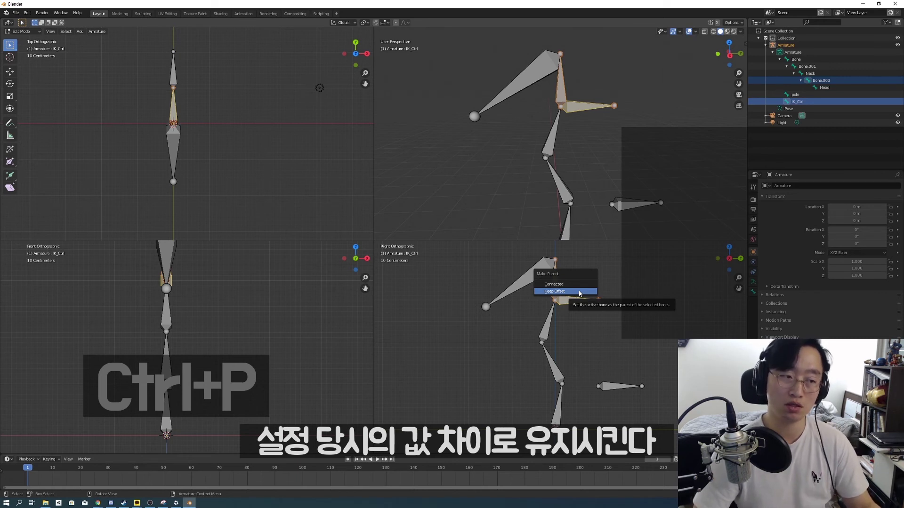
pyautogui.click(580, 292)
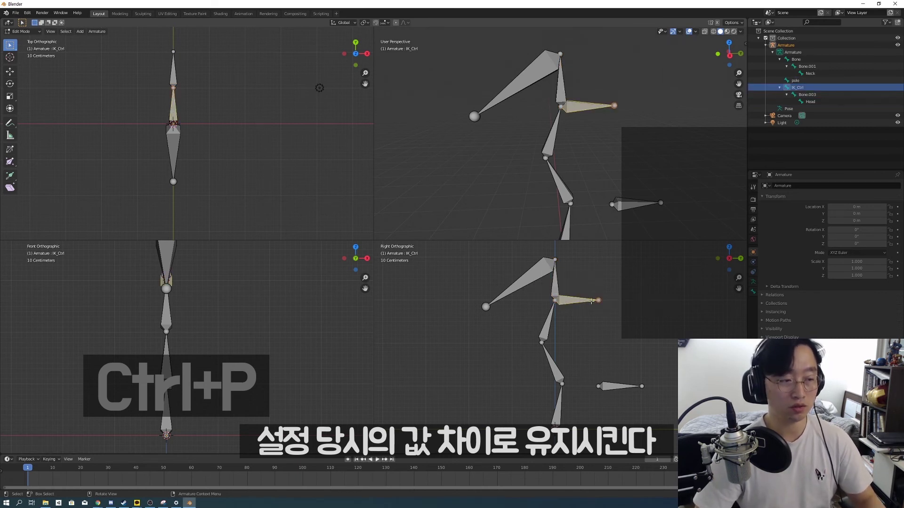
pyautogui.click(21, 31)
pyautogui.click(22, 51)
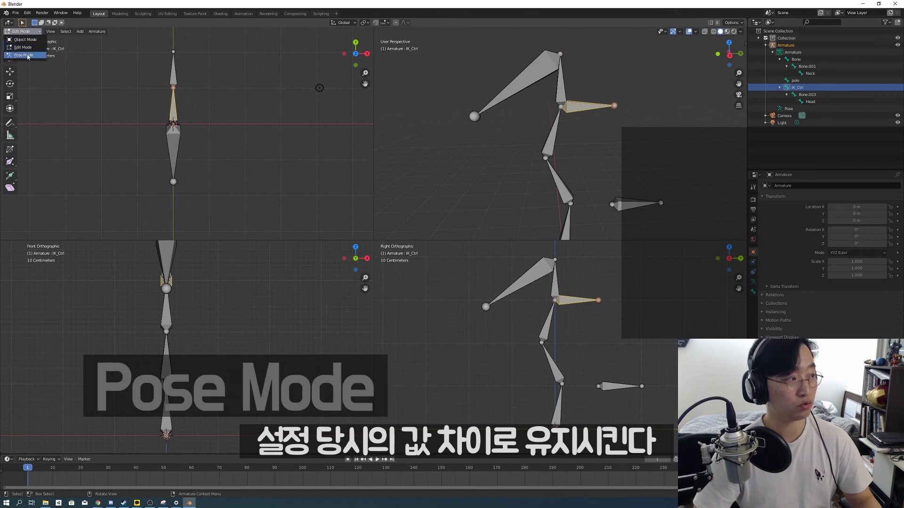
# Test the new parenting by moving IK_Ctrl and rotating it about -37°, and undo both transforms
pyautogui.press('g')
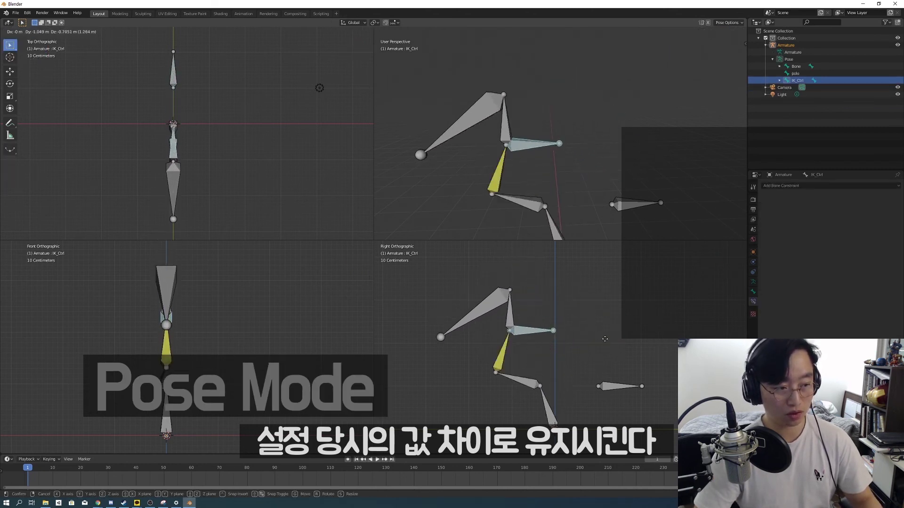
pyautogui.click(613, 310)
pyautogui.press('r')
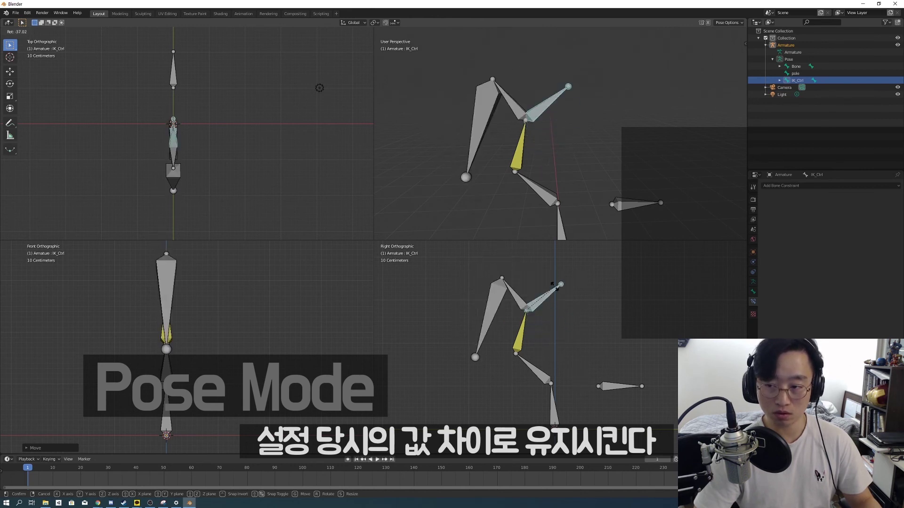
pyautogui.click(554, 288)
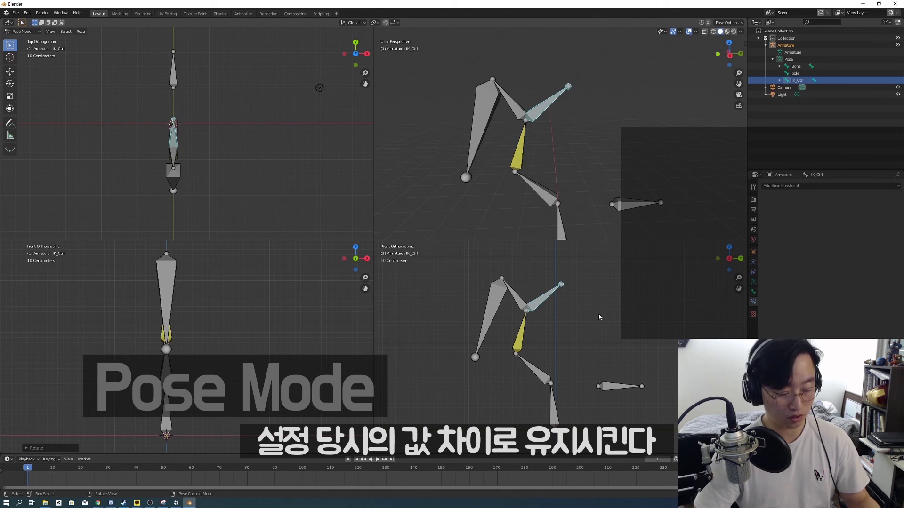
pyautogui.hotkey('ctrl', 'z')
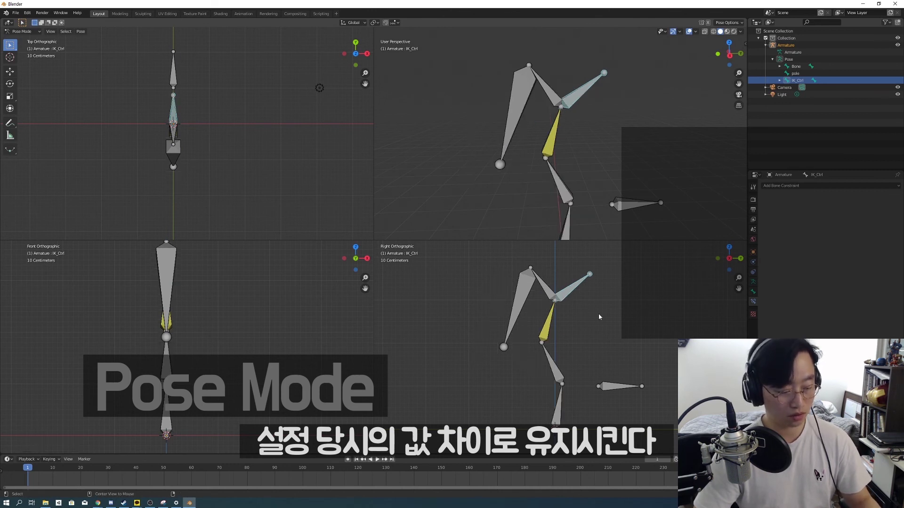
pyautogui.hotkey('ctrl', 'z')
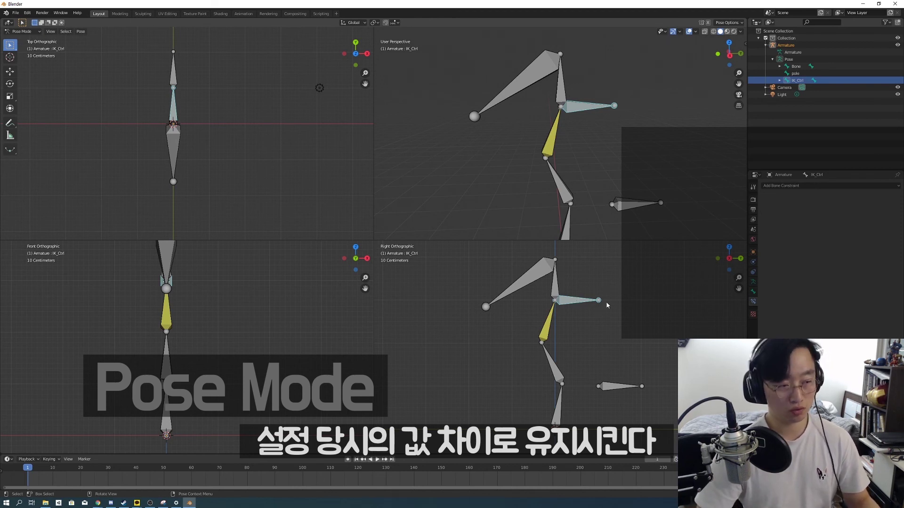
# Move IK_Ctrl freely in the perspective view to test how the neck and head bones follow, and cancel the move
pyautogui.scroll(-4, 606, 107)
pyautogui.keyDown('shift'); pyautogui.moveTo(604, 120); pyautogui.dragTo(586, 160, button='middle'); pyautogui.keyUp('shift')
pyautogui.click(581, 161)
pyautogui.click(565, 158)
pyautogui.press('g')
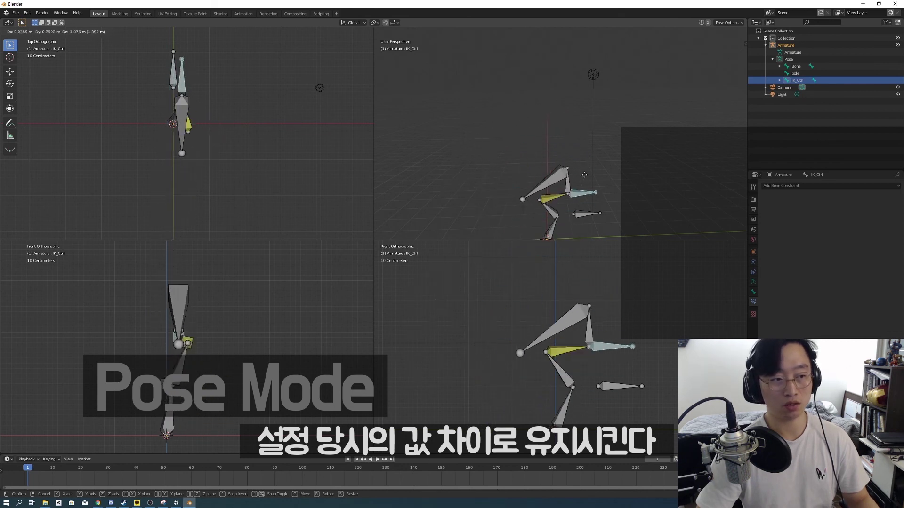
pyautogui.click(567, 144)
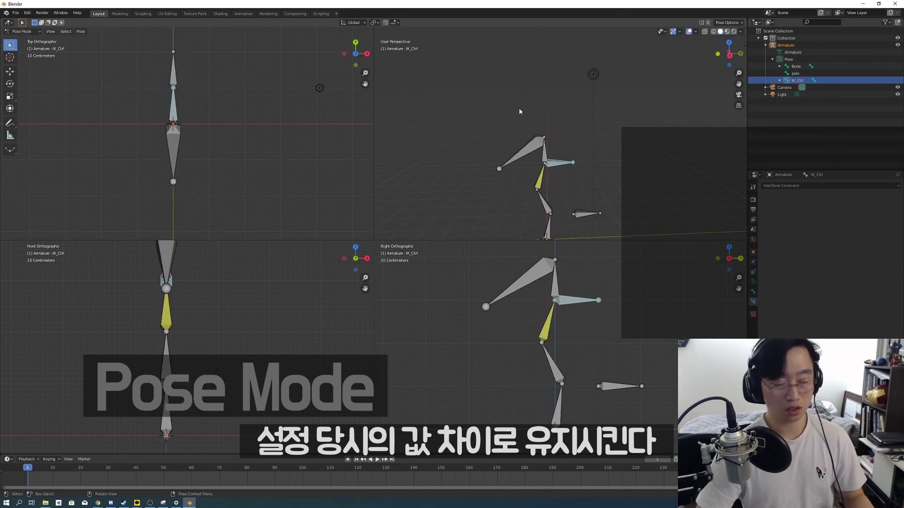
# Add a Copy Location constraint to Bone.003 with target Armature, bone Neck and Head/Tail 1.000
pyautogui.click(526, 159)
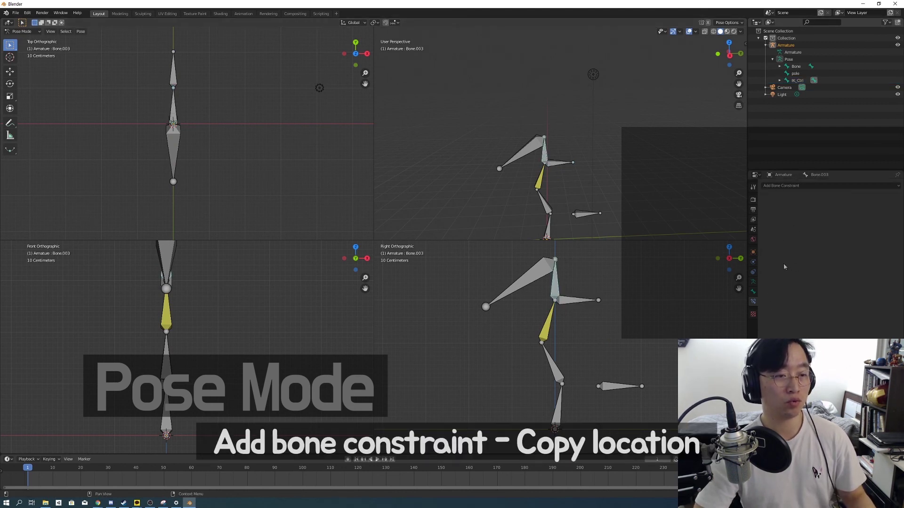
pyautogui.click(852, 187)
pyautogui.click(788, 203)
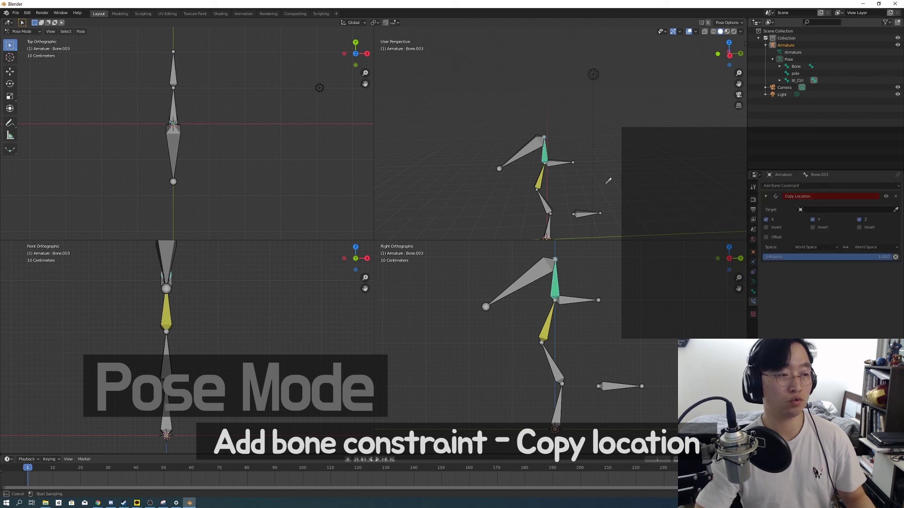
pyautogui.click(541, 176)
pyautogui.click(848, 220)
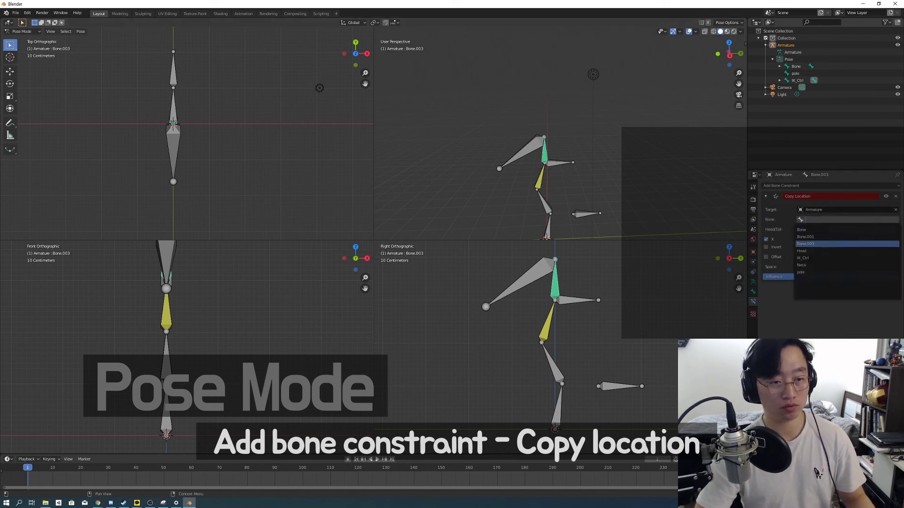
pyautogui.click(802, 265)
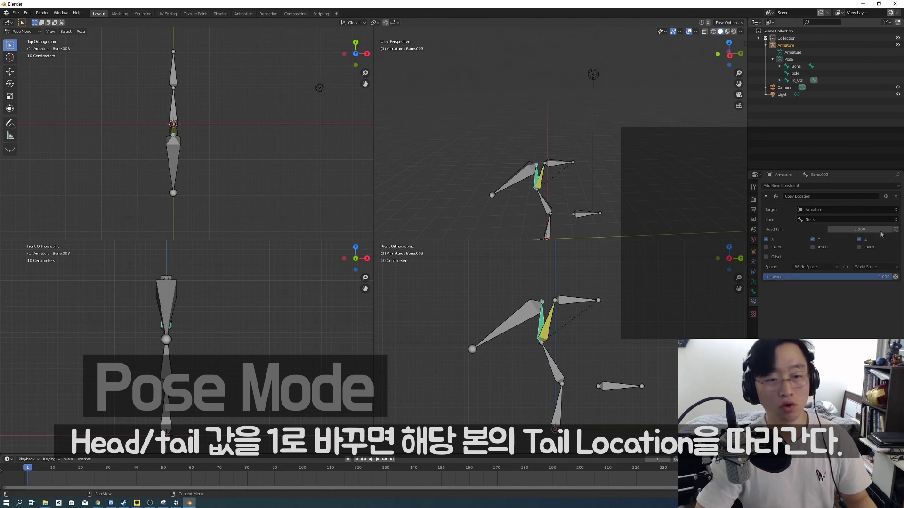
pyautogui.moveTo(855, 230); pyautogui.dragTo(891, 231)
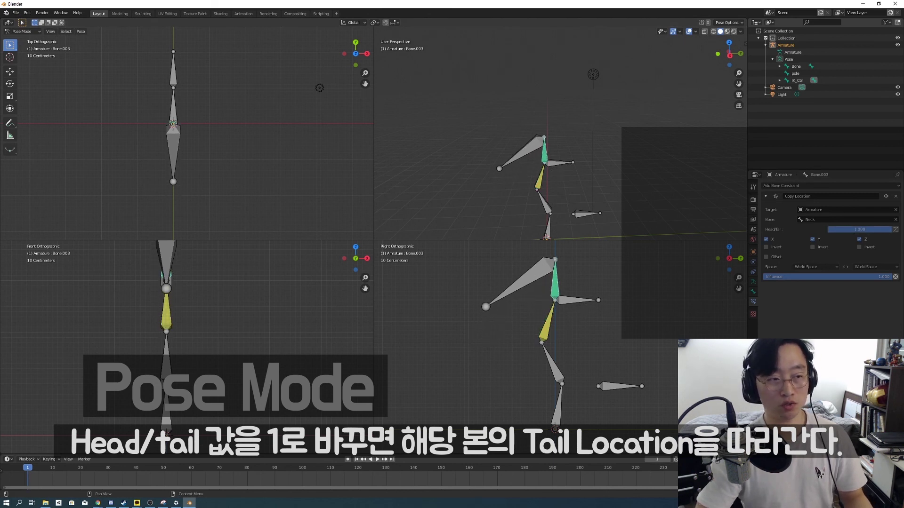
# Test the Copy Location constraint by moving IK_Ctrl about 0.47 m and rotating it freely
pyautogui.click(560, 163)
pyautogui.press('g')
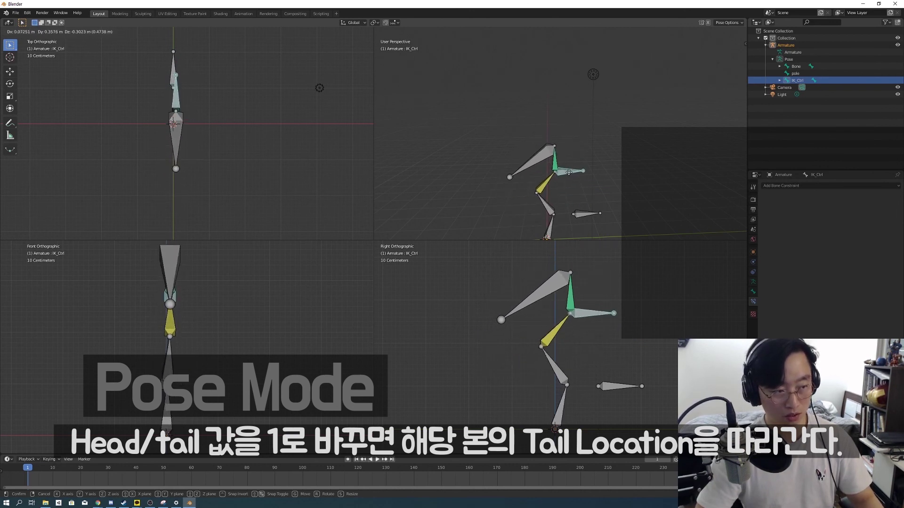
pyautogui.click(569, 173)
pyautogui.press('r')
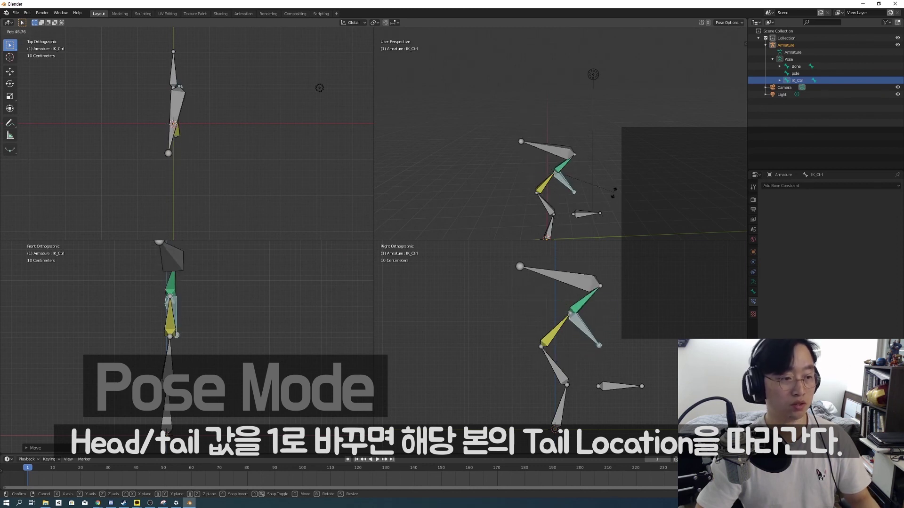
pyautogui.click(605, 150)
# Clear the pose location and rotation of all bones
pyautogui.press('a')
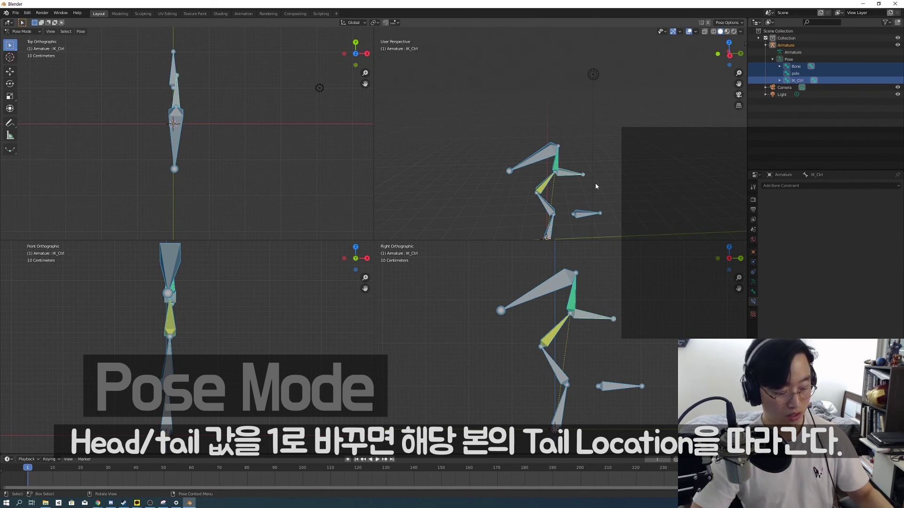
pyautogui.hotkey('alt', 'r')
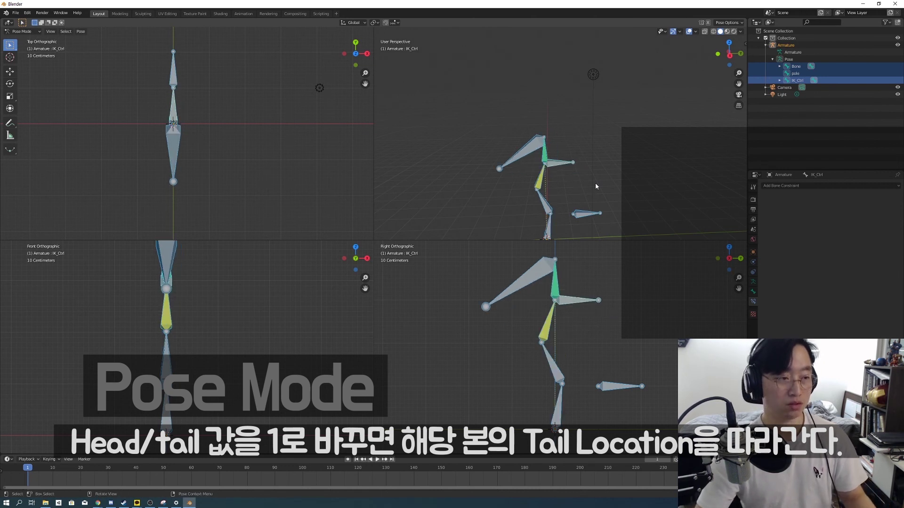
pyautogui.moveTo(587, 165)
pyautogui.mouseDown(button='middle')
pyautogui.moveTo(549, 188)
pyautogui.moveTo(580, 163)
pyautogui.moveTo(539, 160)
pyautogui.moveTo(468, 178)
pyautogui.moveTo(527, 155)
pyautogui.moveTo(597, 169)
pyautogui.mouseUp(button='middle')
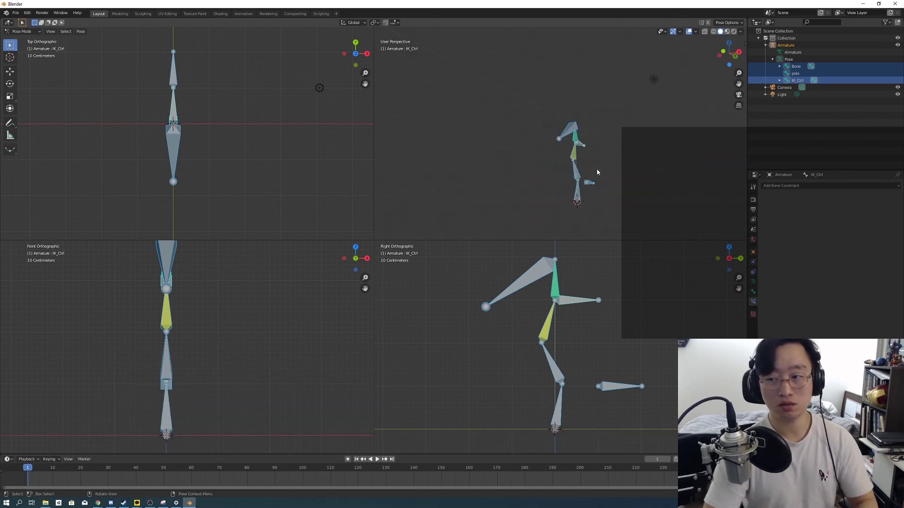